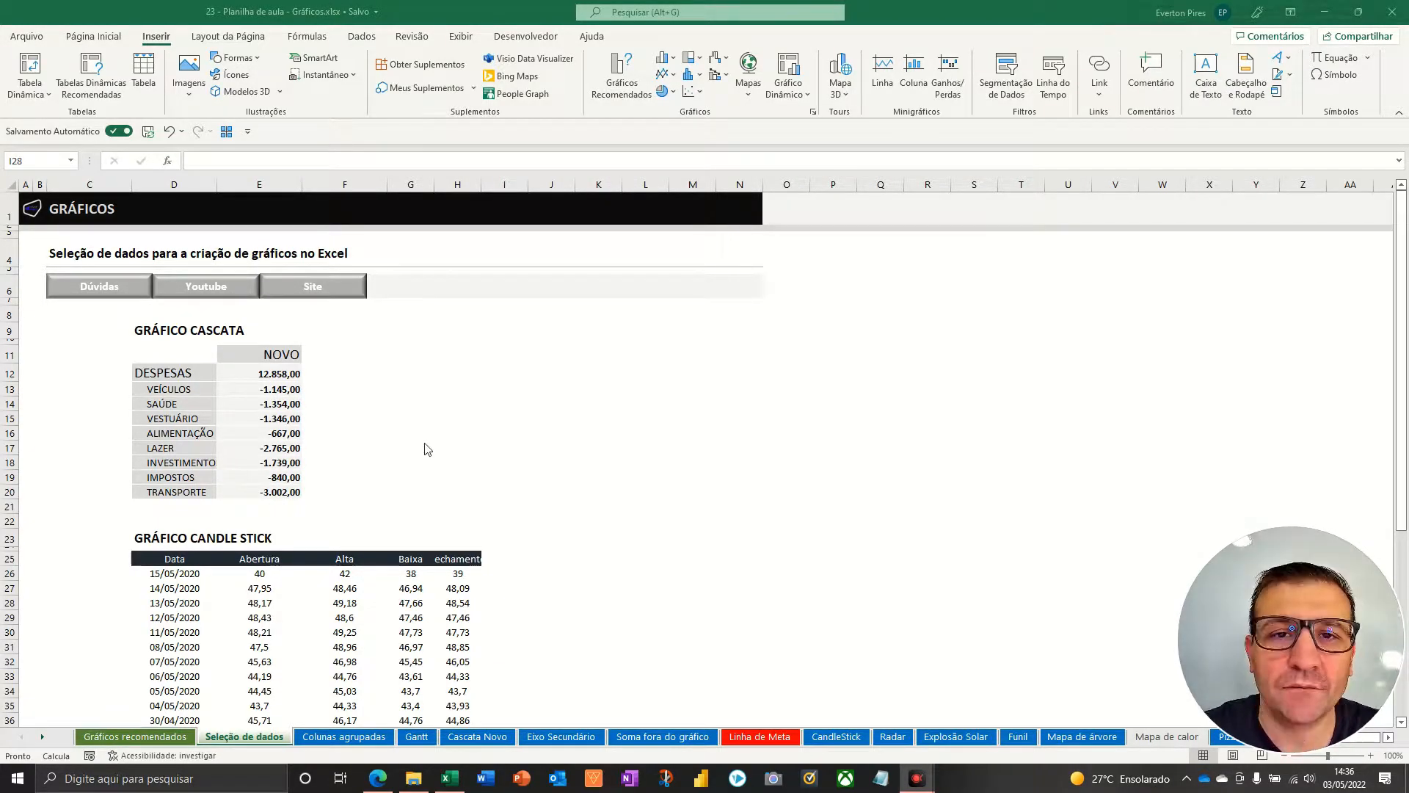
# Look over the waterfall, candlestick and monthly Região A data tables on the Seleção de dados sheet
pyautogui.press('F5')
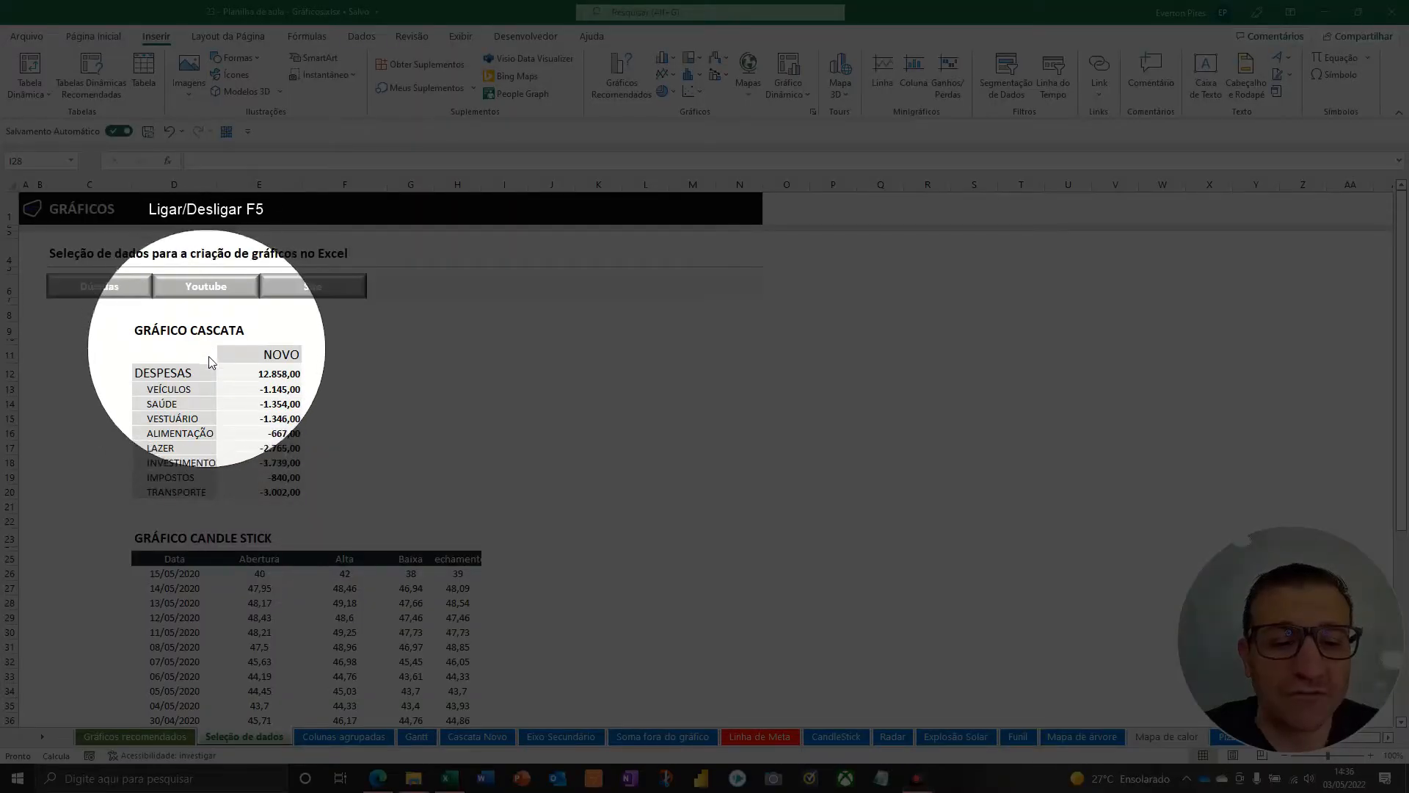
pyautogui.press('F5')
pyautogui.scroll(-2, 228, 409)
pyautogui.press('F5')
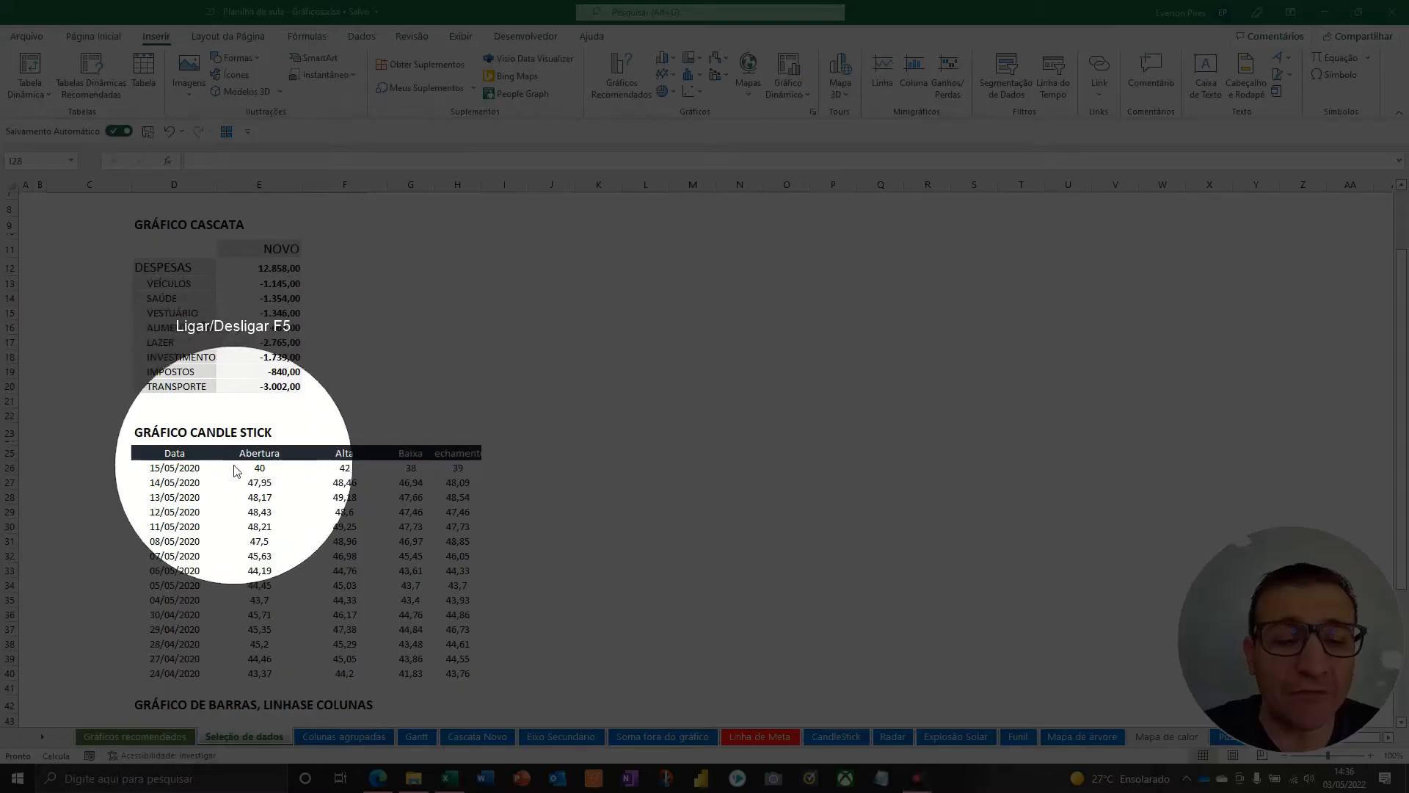
pyautogui.press('F5')
pyautogui.scroll(-7, 212, 455)
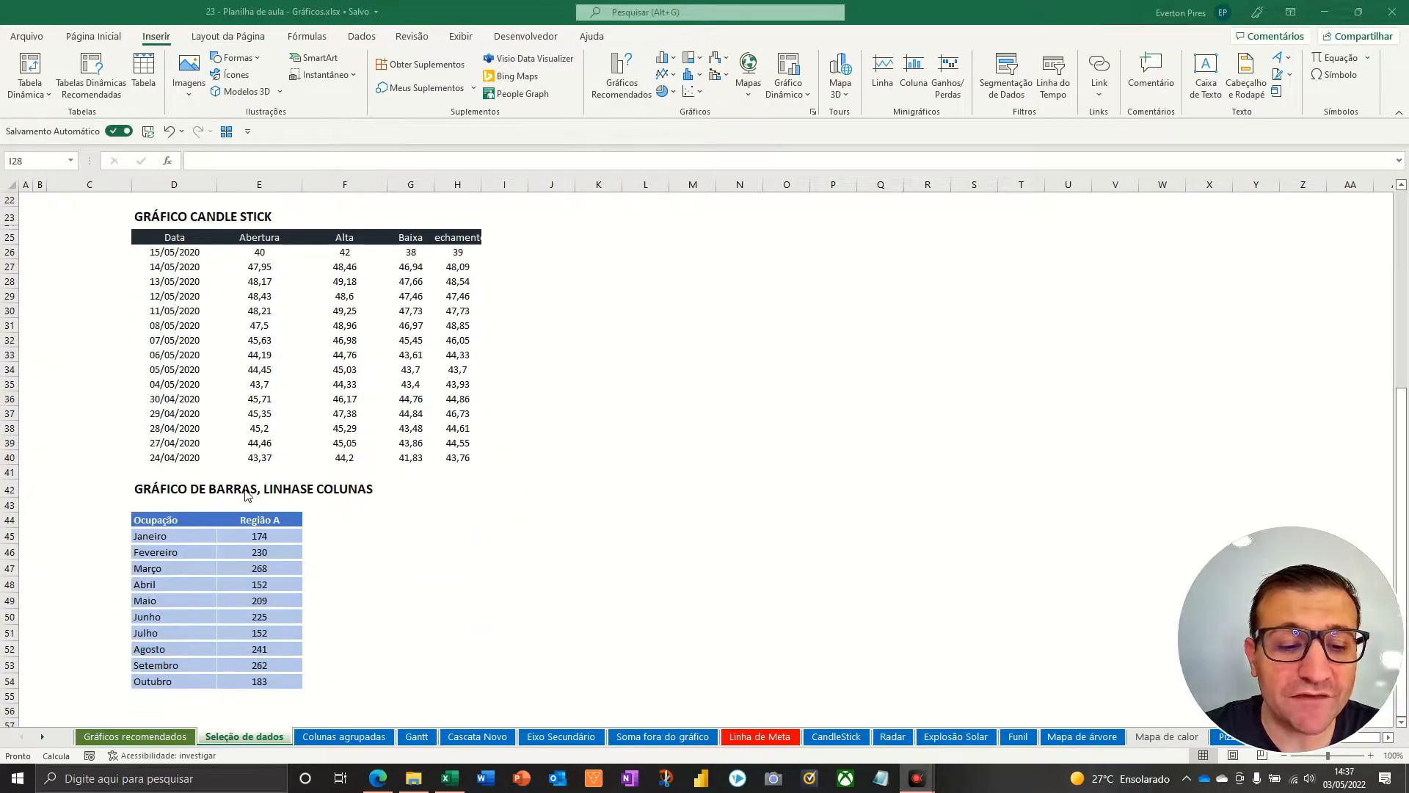
pyautogui.press('F5')
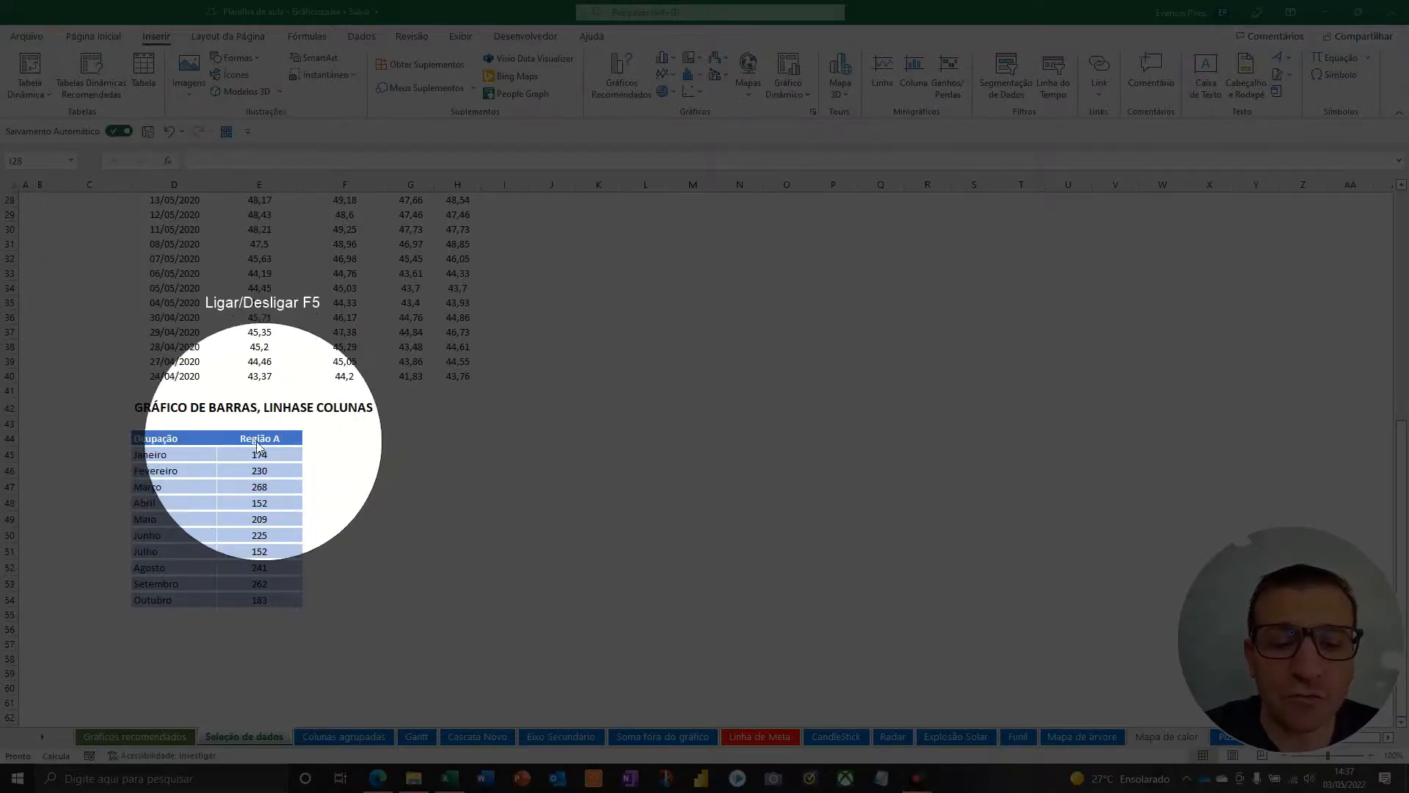
pyautogui.press('F5')
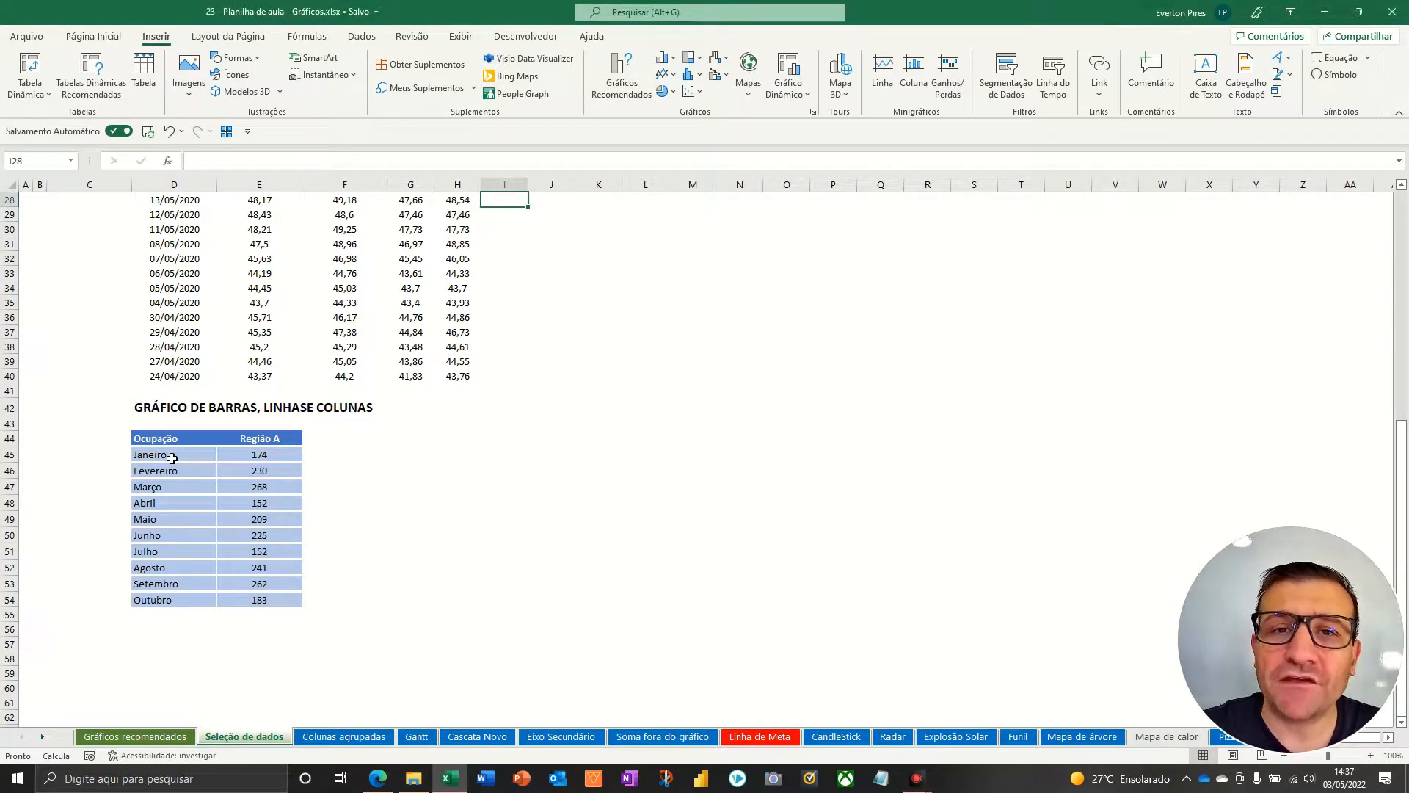
# Insert a 2D clustered column chart from the monthly Região A data in D45:E54, reposition it, and delete it
pyautogui.moveTo(172, 457); pyautogui.dragTo(260, 603)
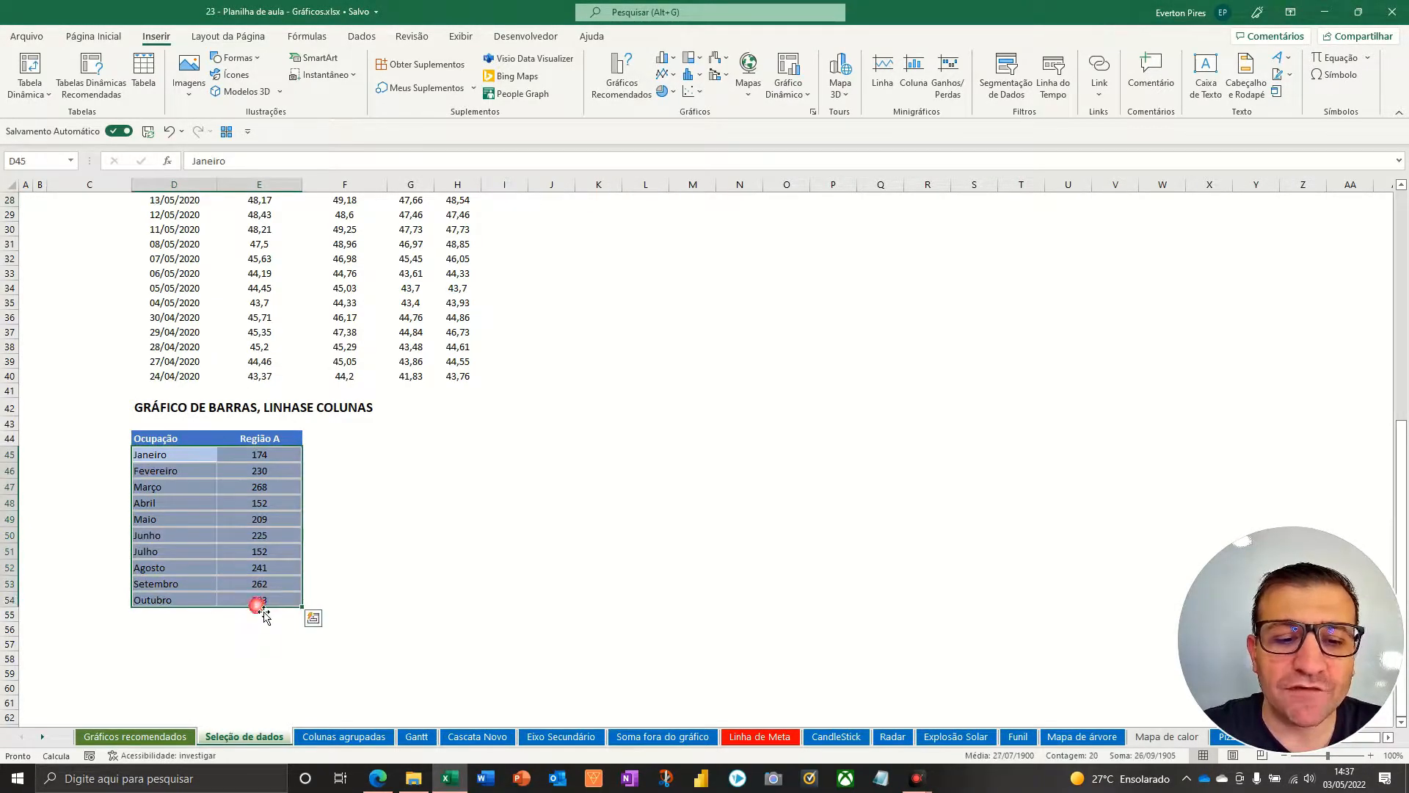
pyautogui.press('F5')
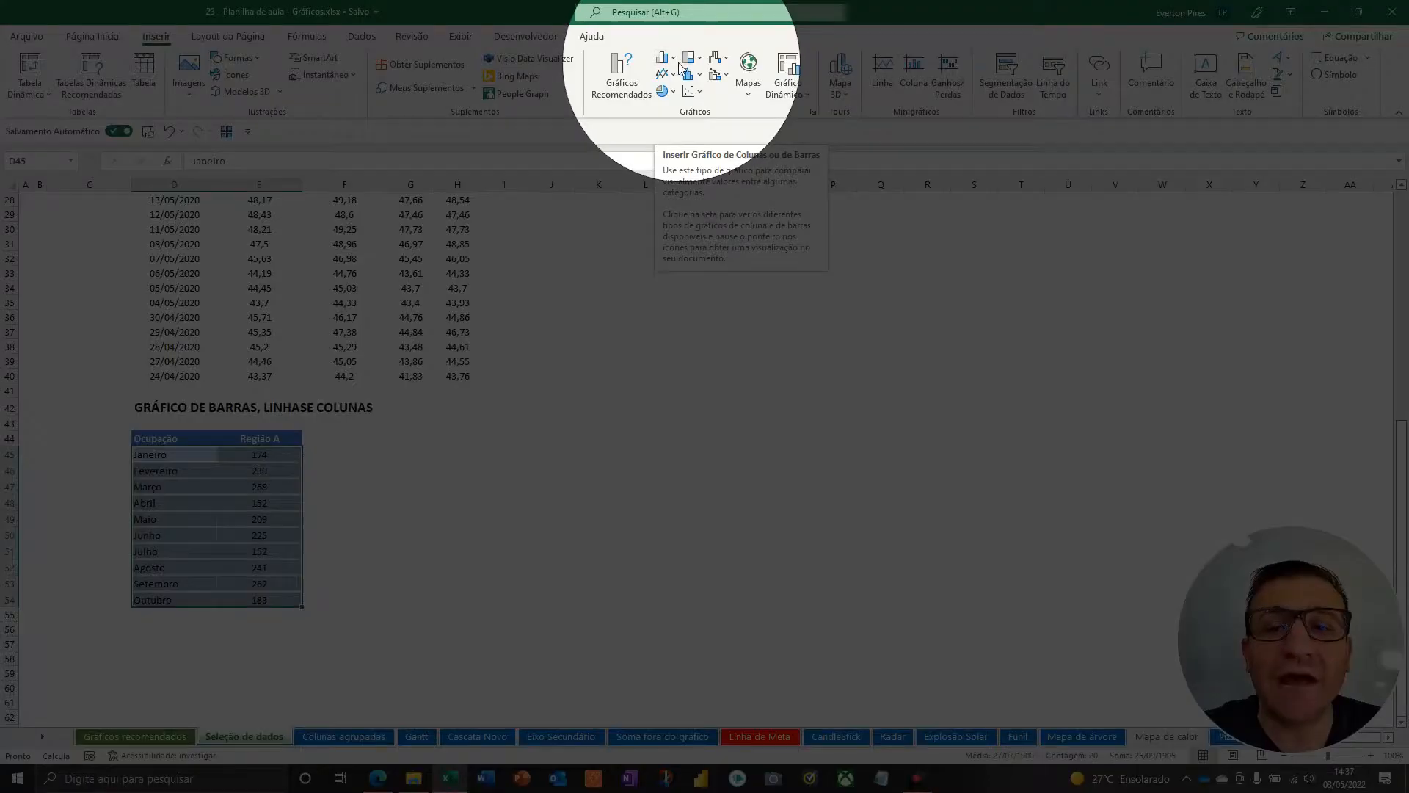
pyautogui.click(673, 60)
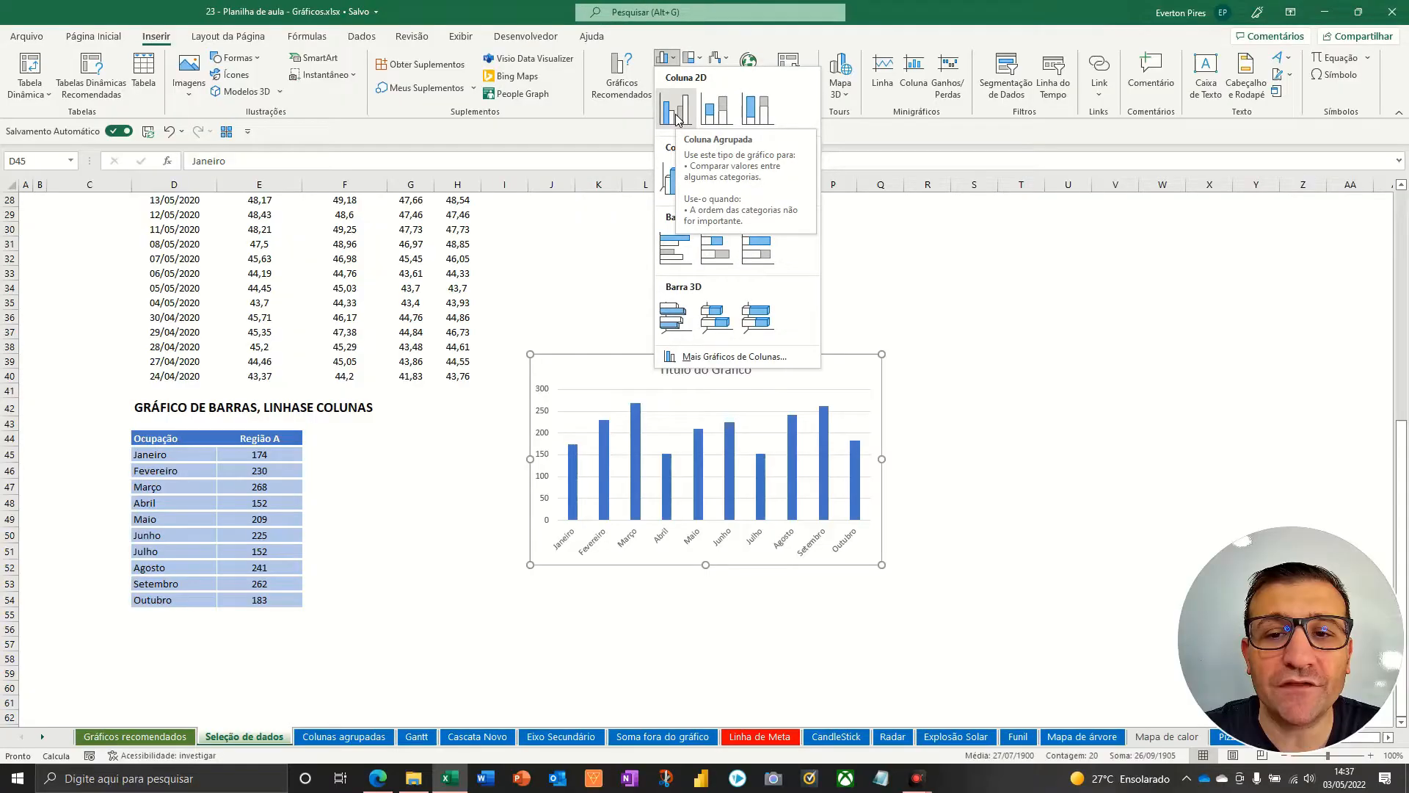
pyautogui.click(676, 118)
pyautogui.moveTo(778, 367); pyautogui.dragTo(729, 436)
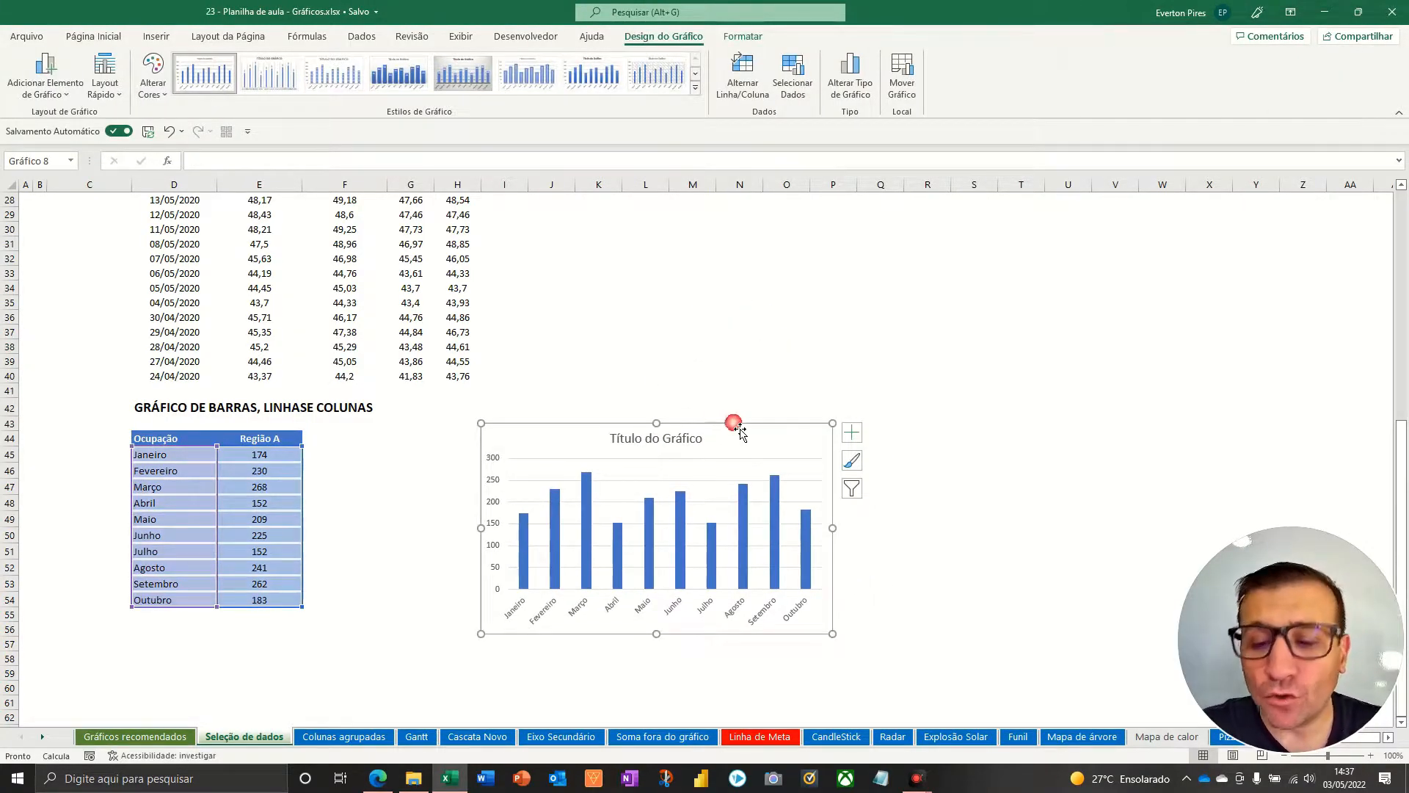
pyautogui.press('Delete')
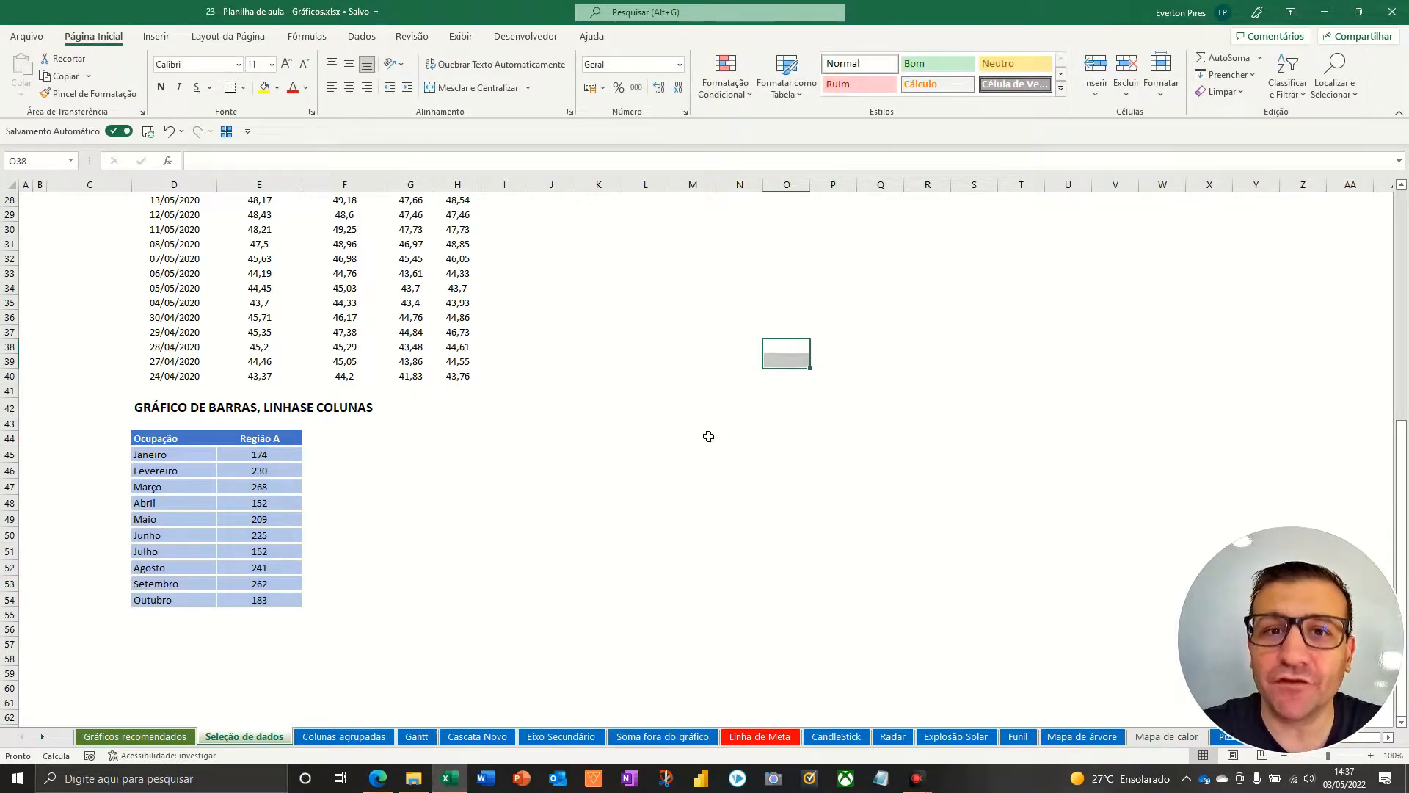
# Create a default chart directly on the sheet from D45:E54 and remove it again
pyautogui.click(182, 462)
pyautogui.moveTo(185, 468); pyautogui.dragTo(297, 615)
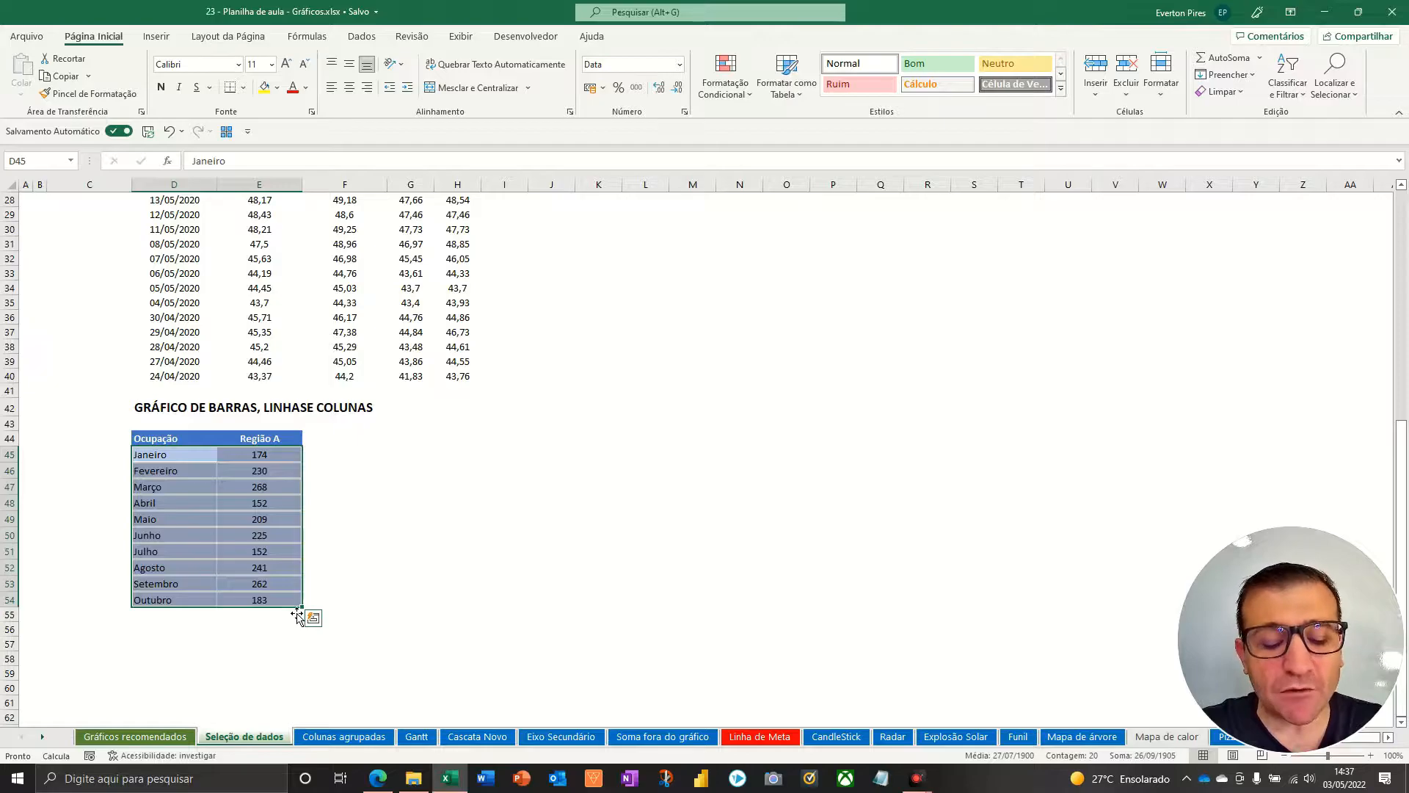
pyautogui.hotkey('alt', 'F1')
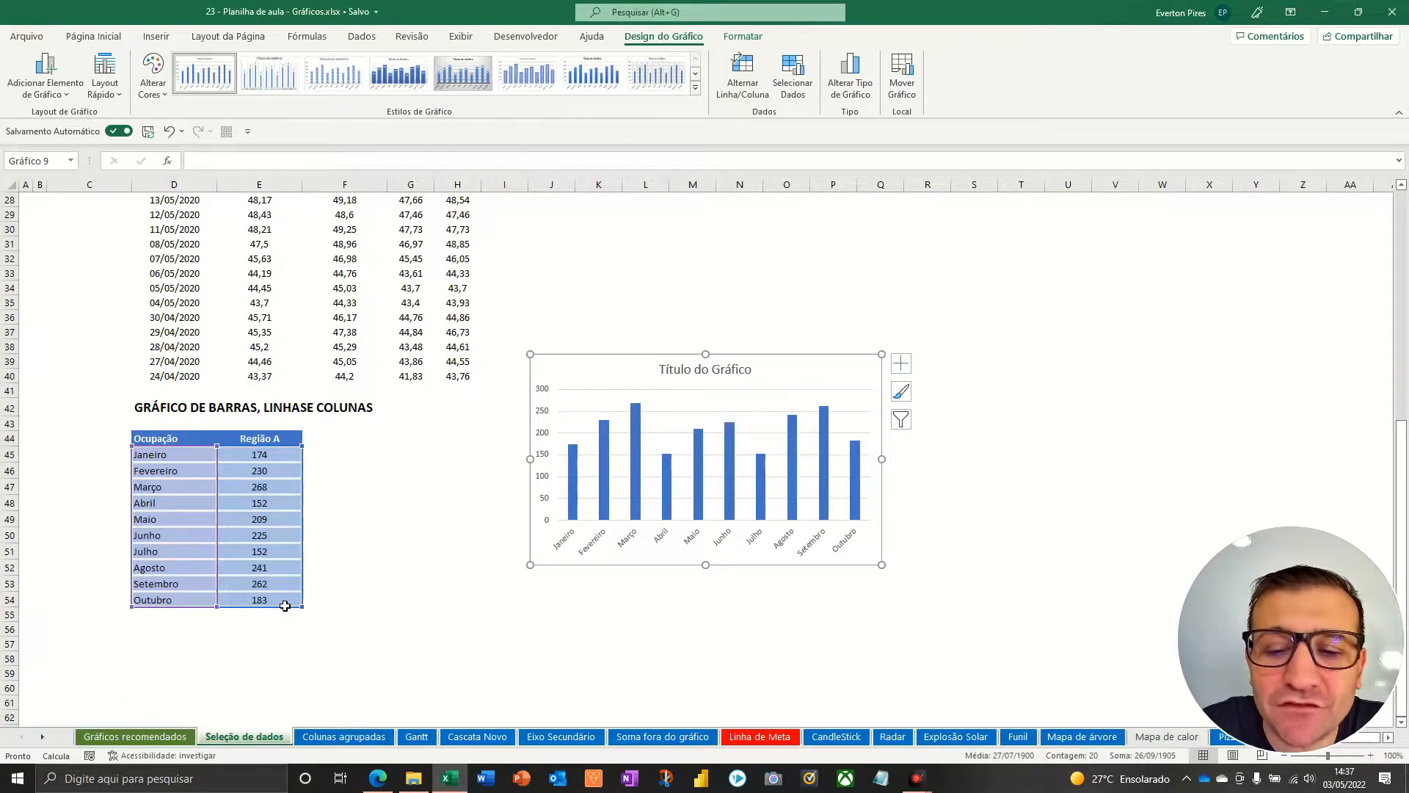
pyautogui.press('Delete')
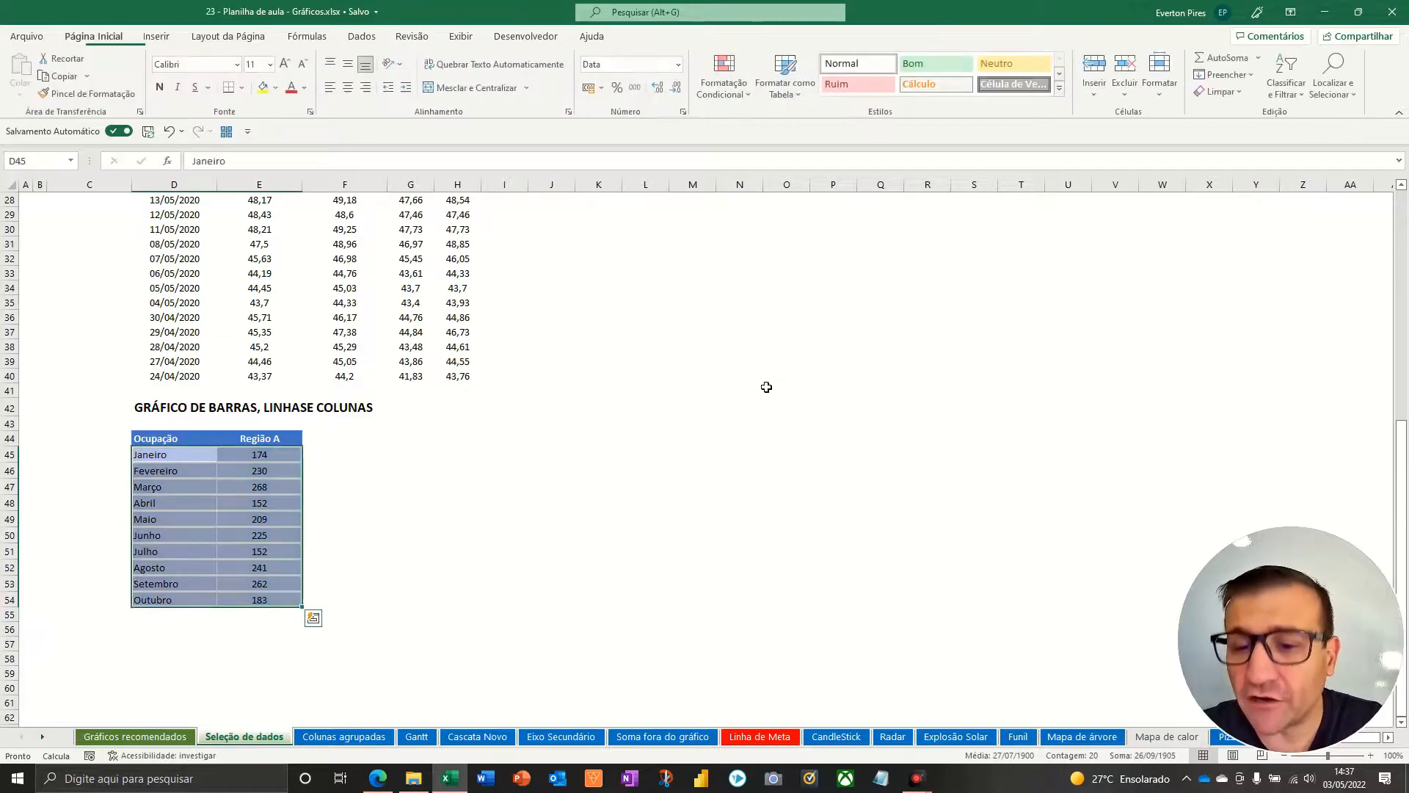
# Insert an empty 2D clustered column chart with only the blank cell H47 selected
pyautogui.click(552, 487)
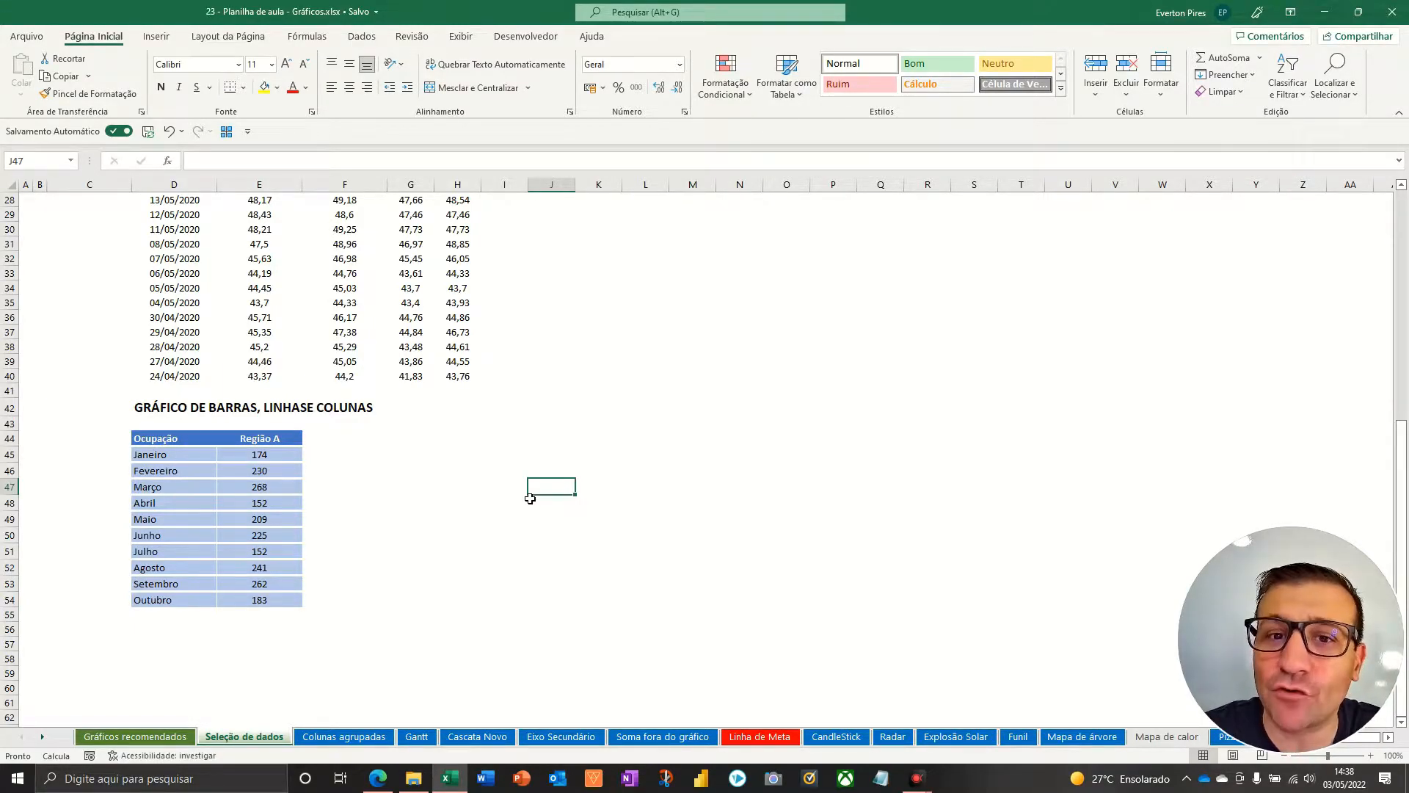
pyautogui.click(474, 491)
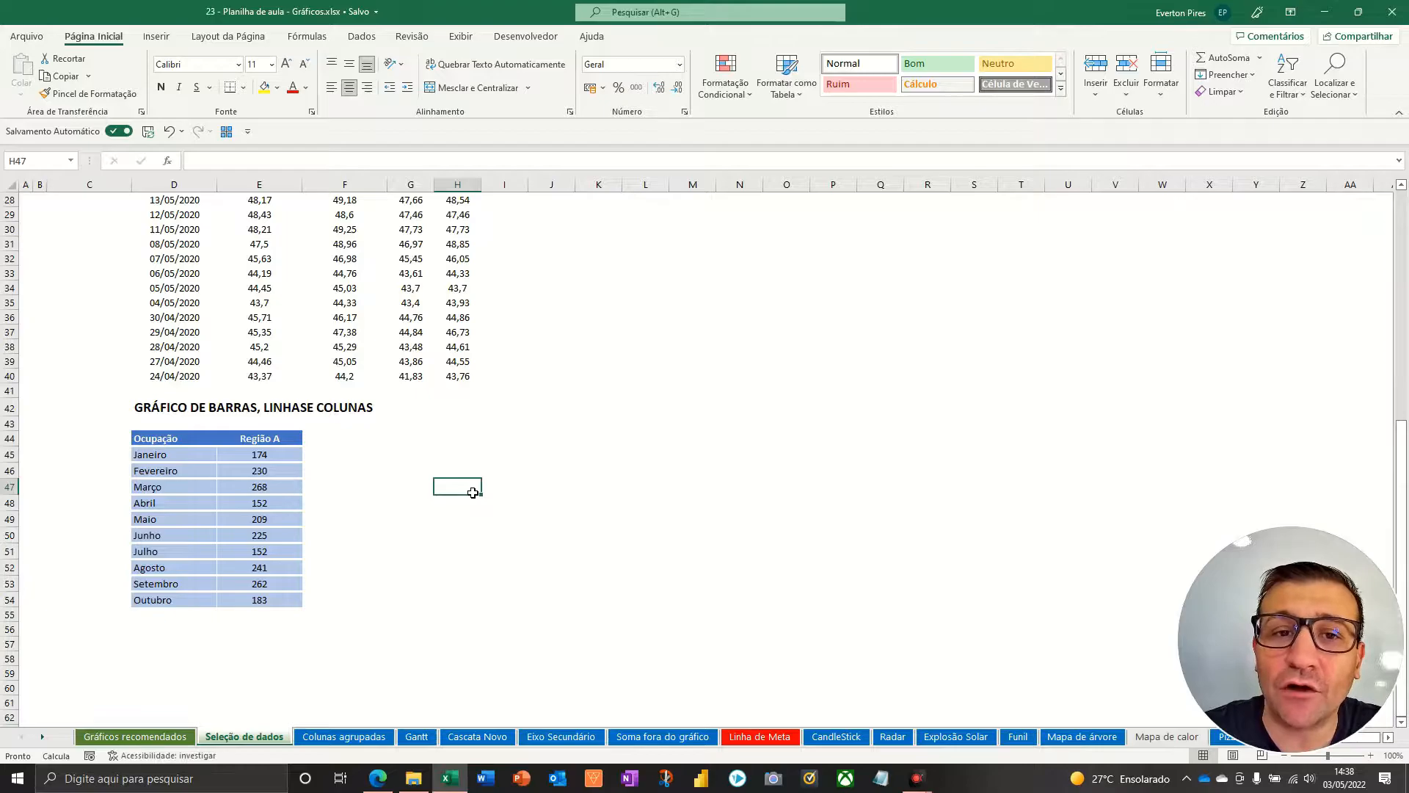
pyautogui.click(156, 35)
pyautogui.click(664, 58)
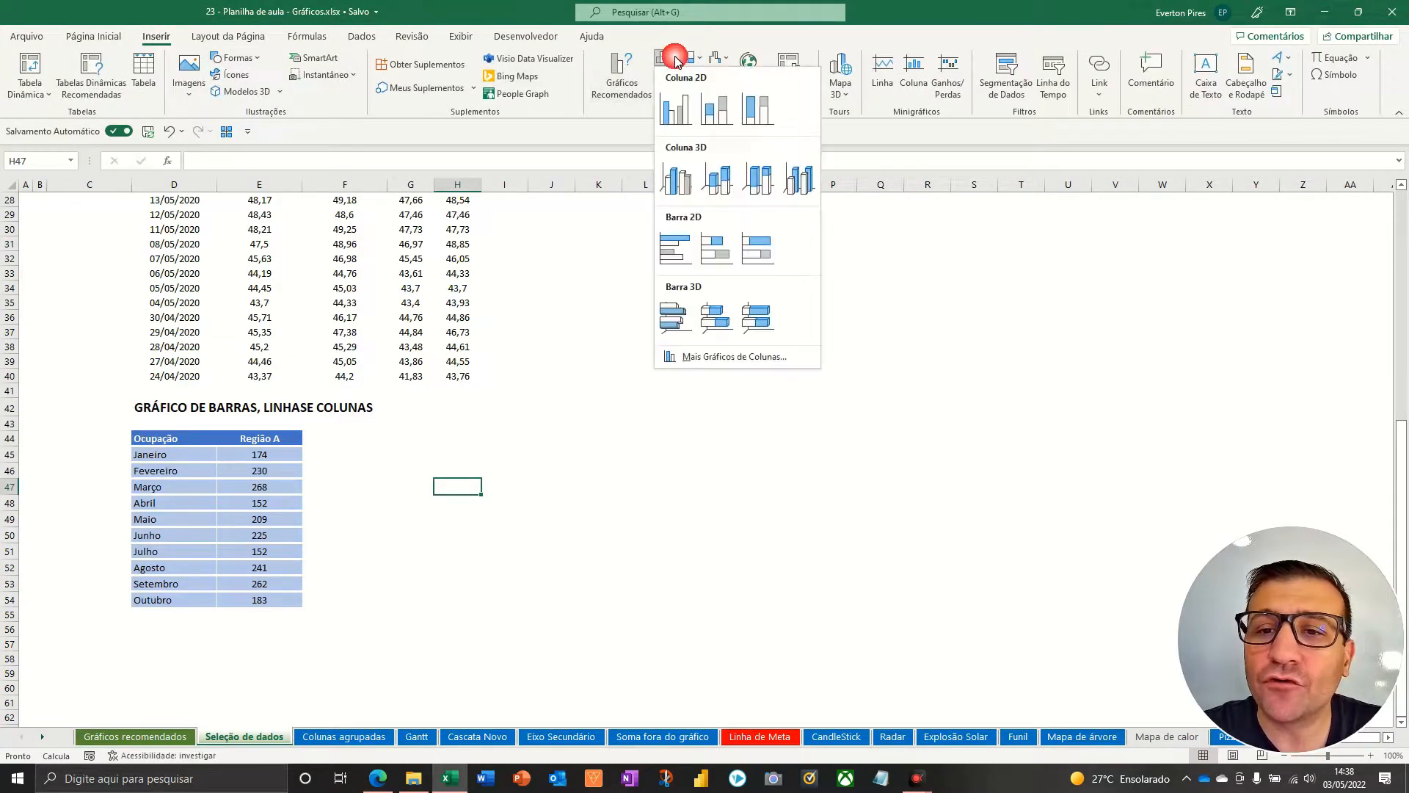
pyautogui.click(671, 114)
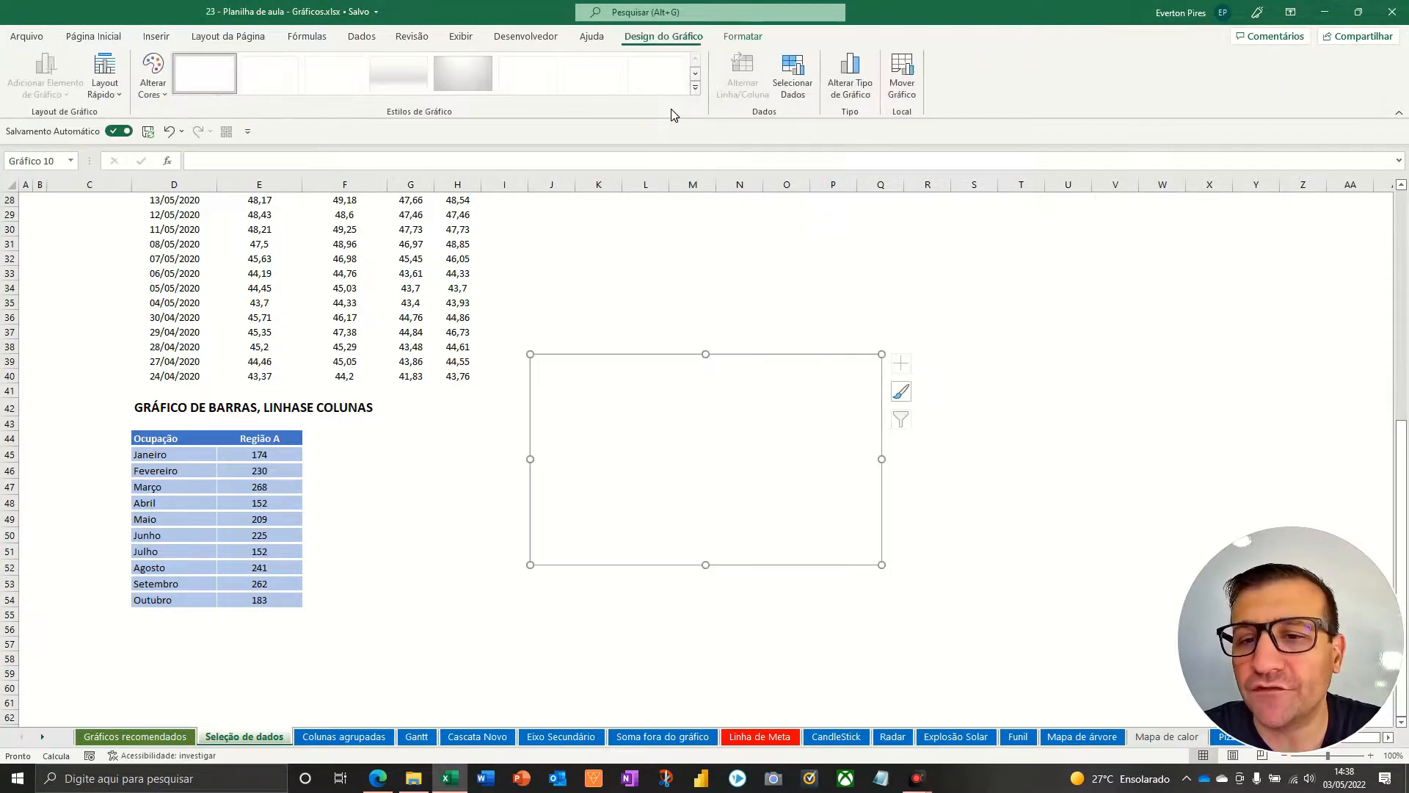
pyautogui.press('F5')
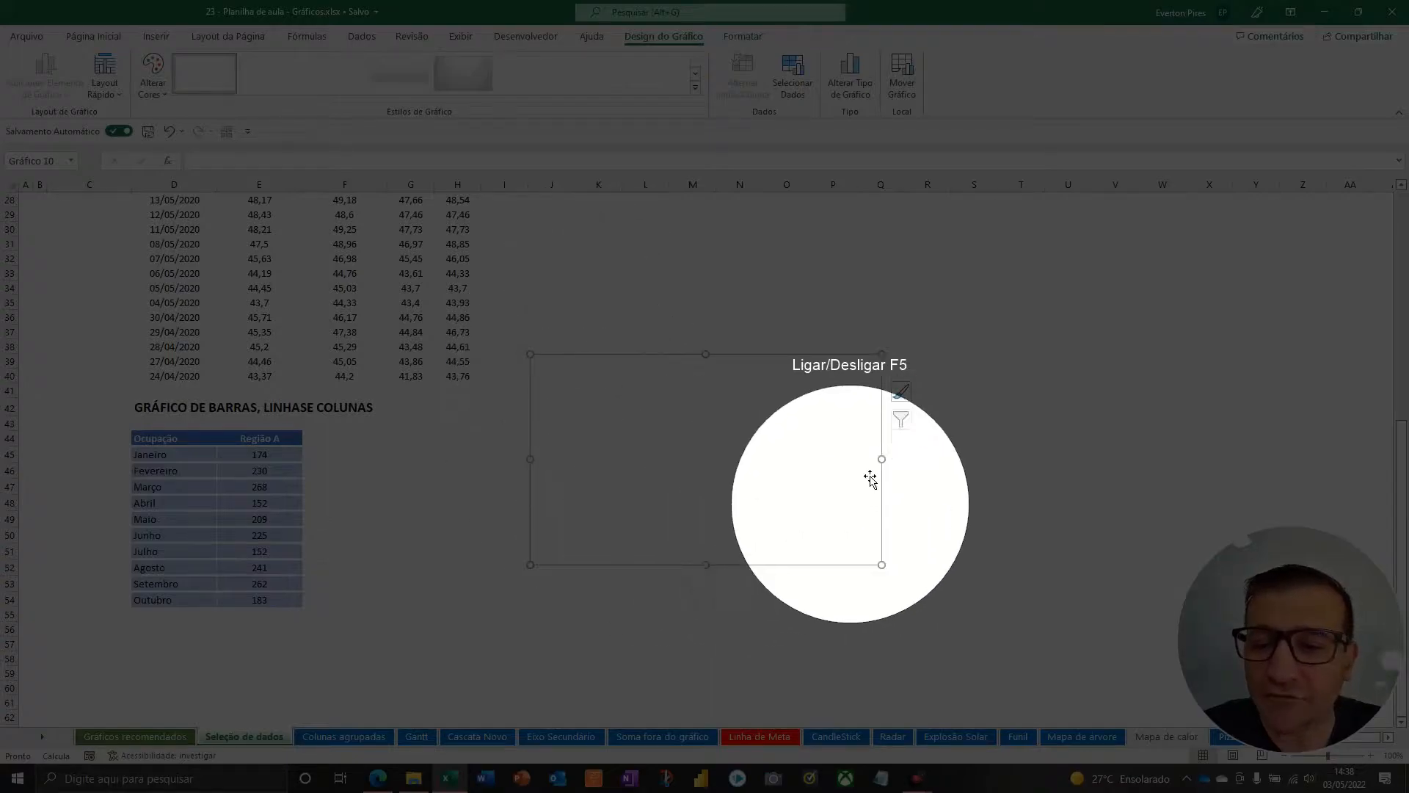
pyautogui.press('F5')
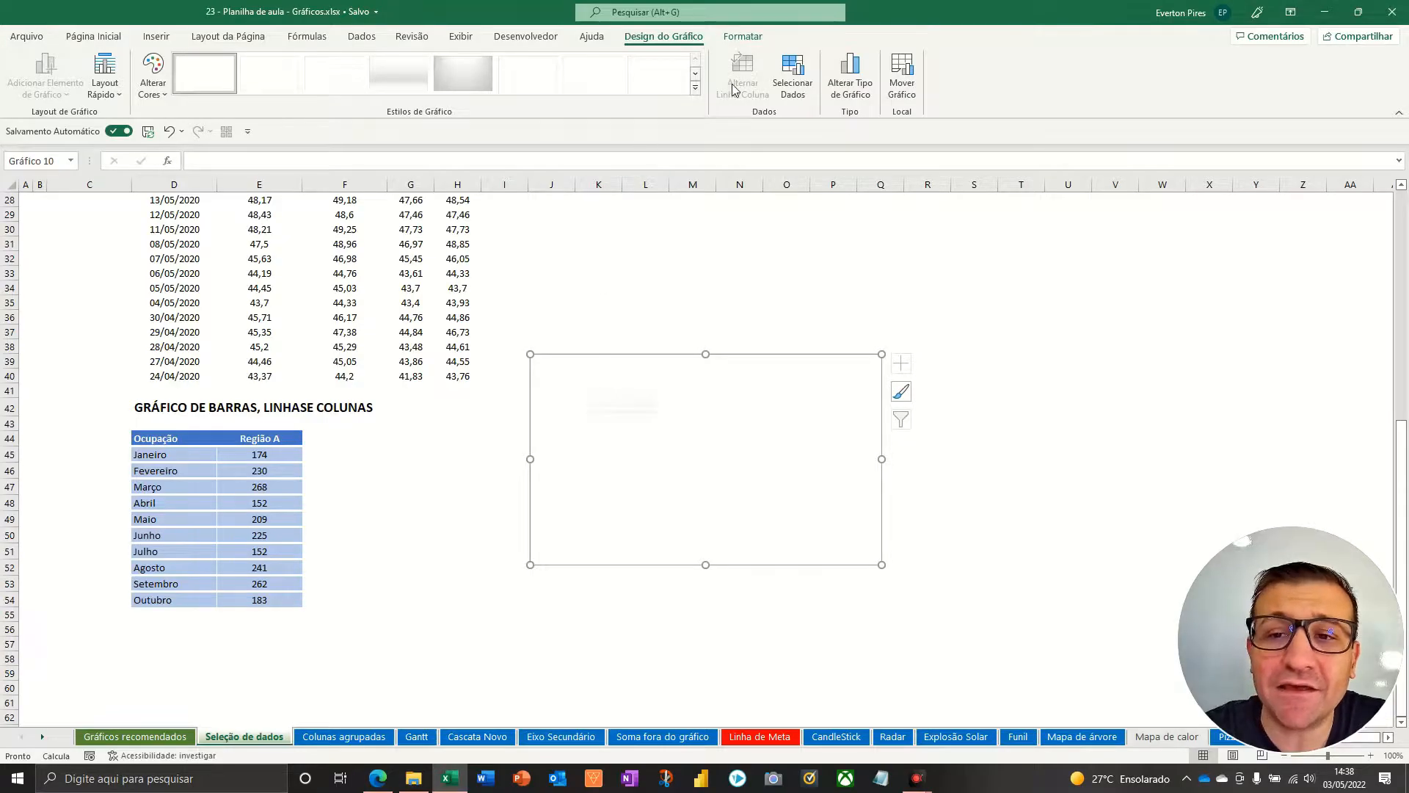
pyautogui.press('F5')
pyautogui.press('F5')
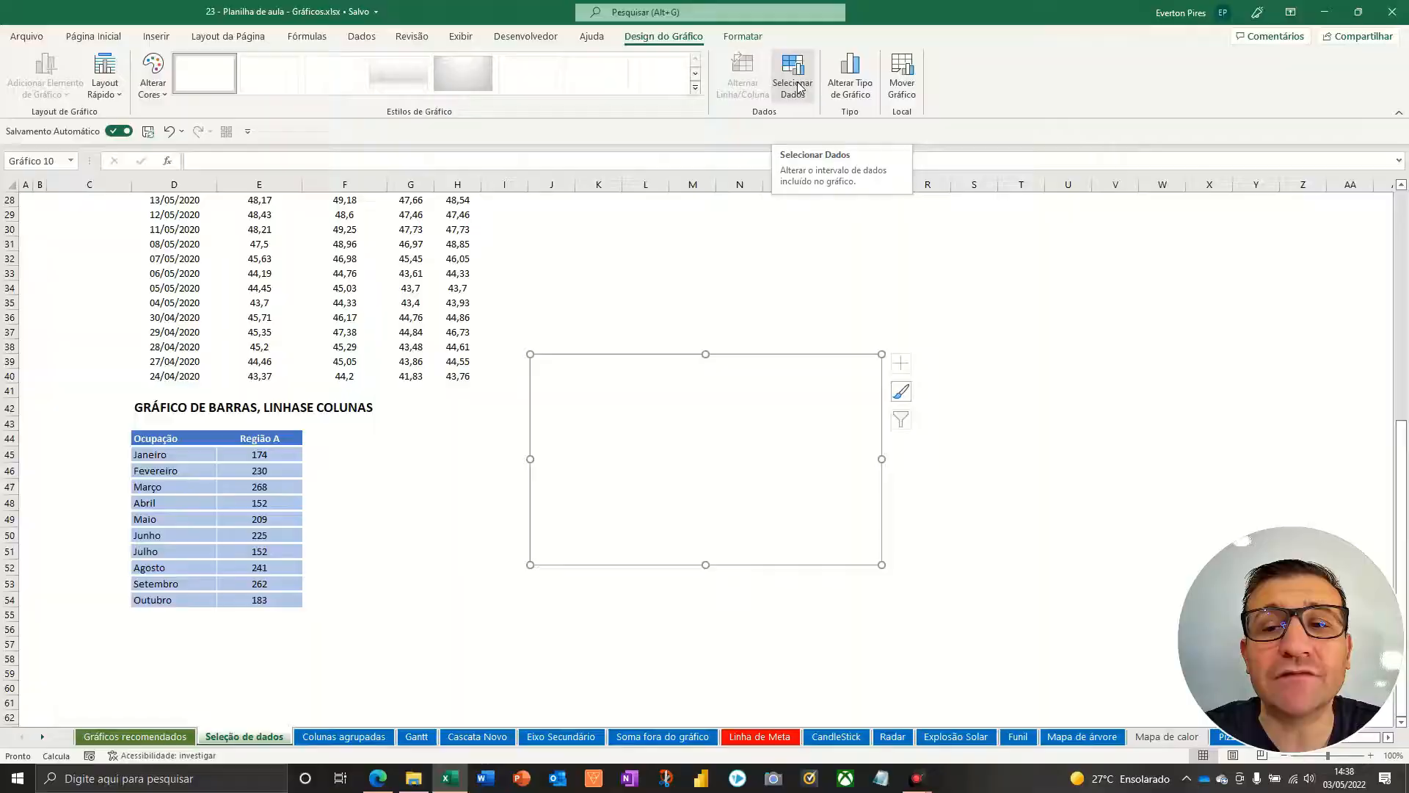
# Open the empty chart's data source selection and move its dialog so the chart area is less covered
pyautogui.press('F5')
pyautogui.click(797, 88)
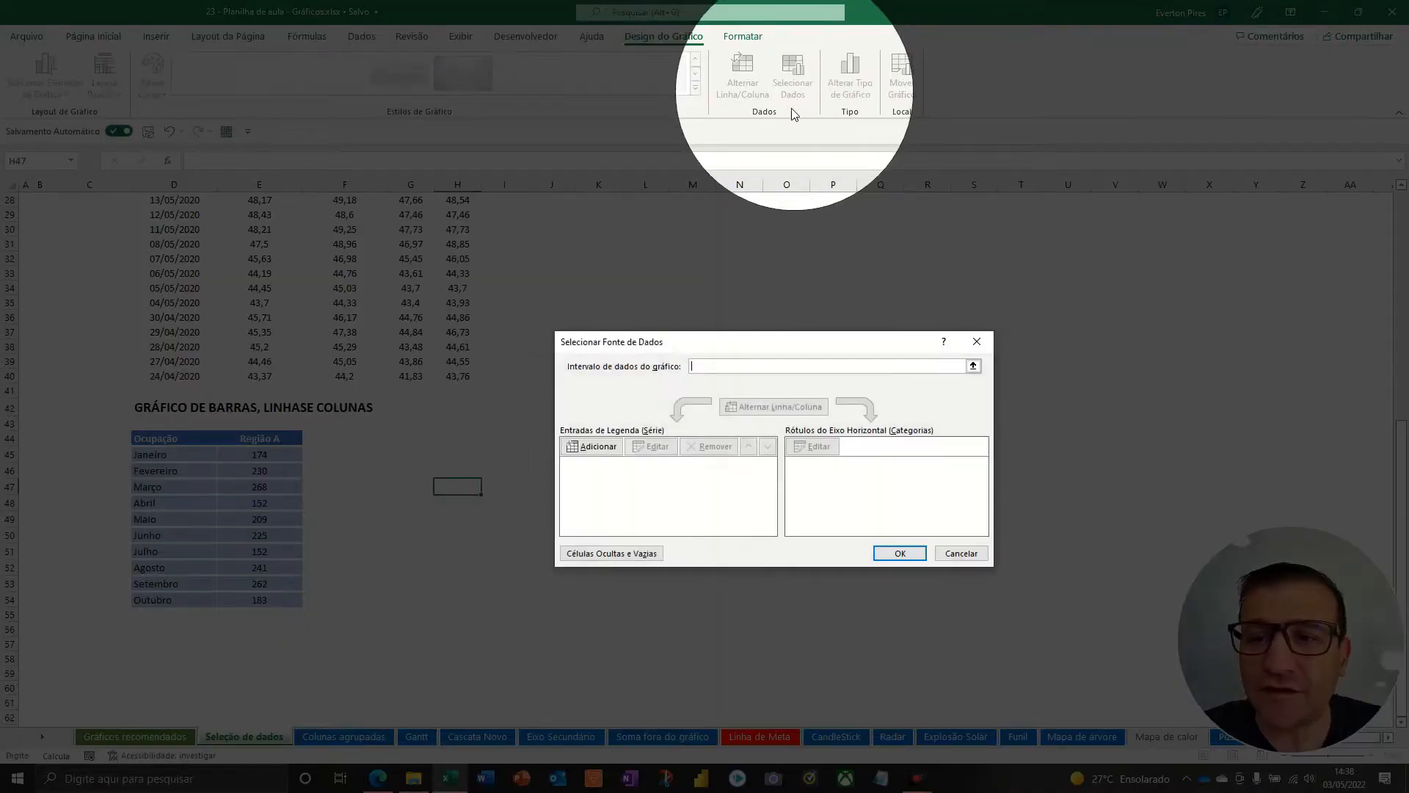
pyautogui.press('F5')
pyautogui.moveTo(785, 345); pyautogui.dragTo(804, 239)
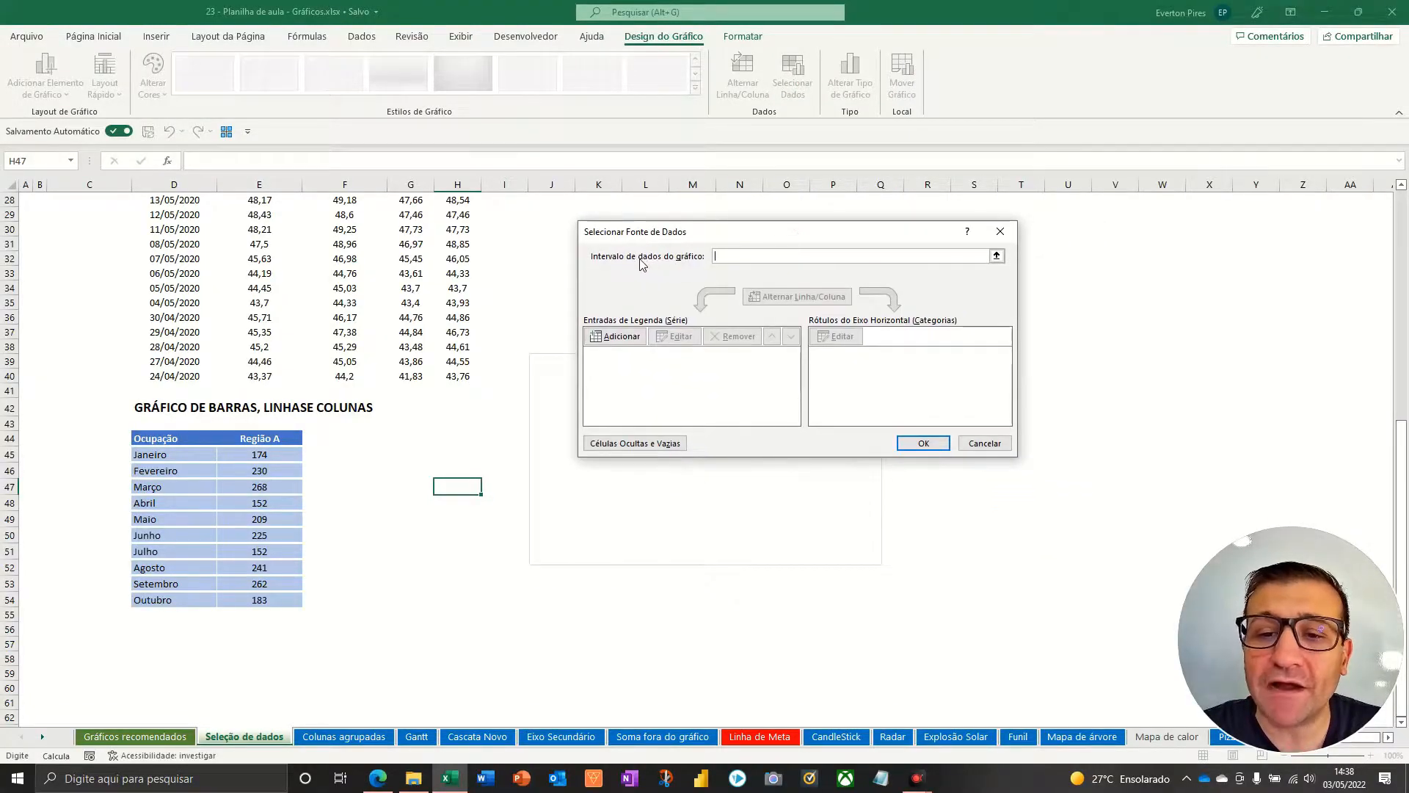
pyautogui.press('F5')
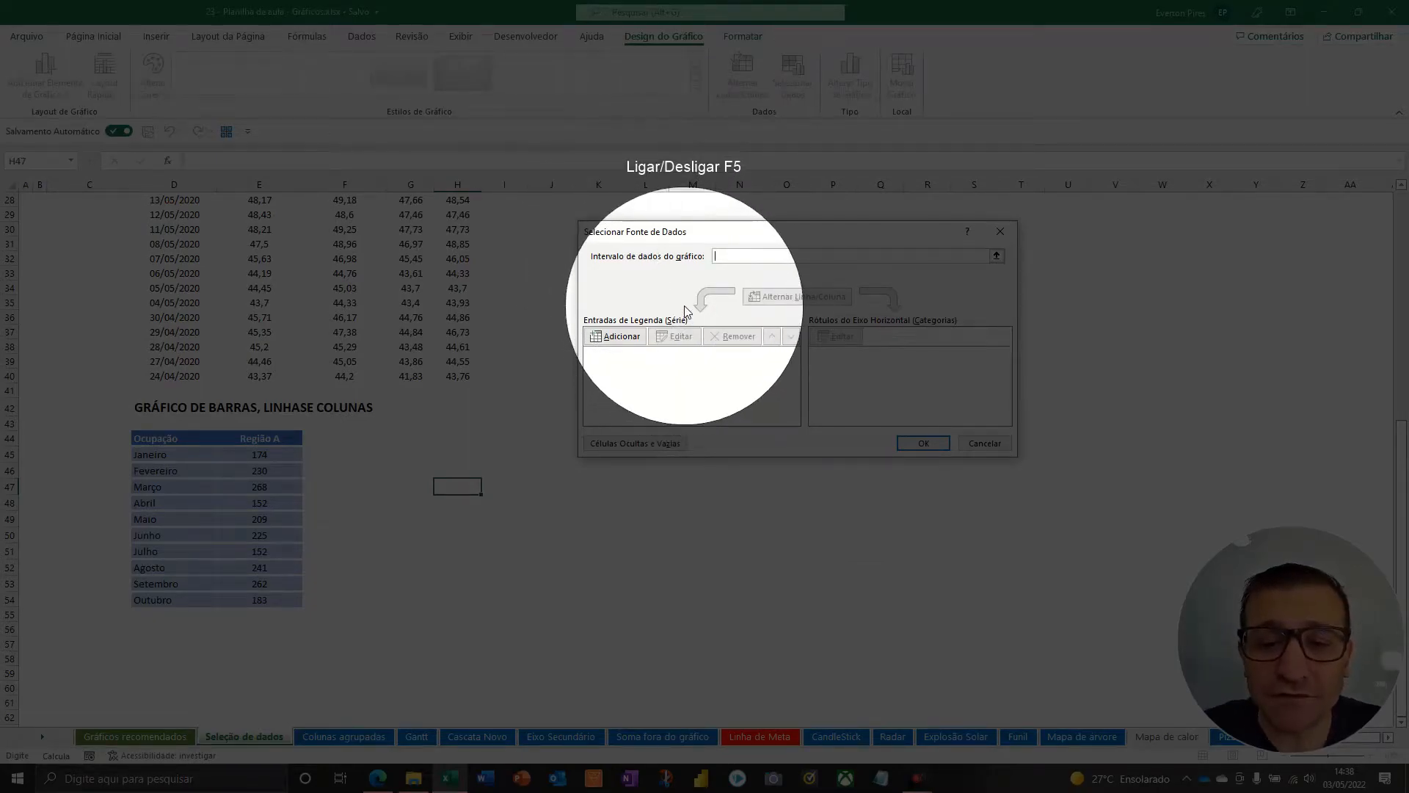
pyautogui.press('F5')
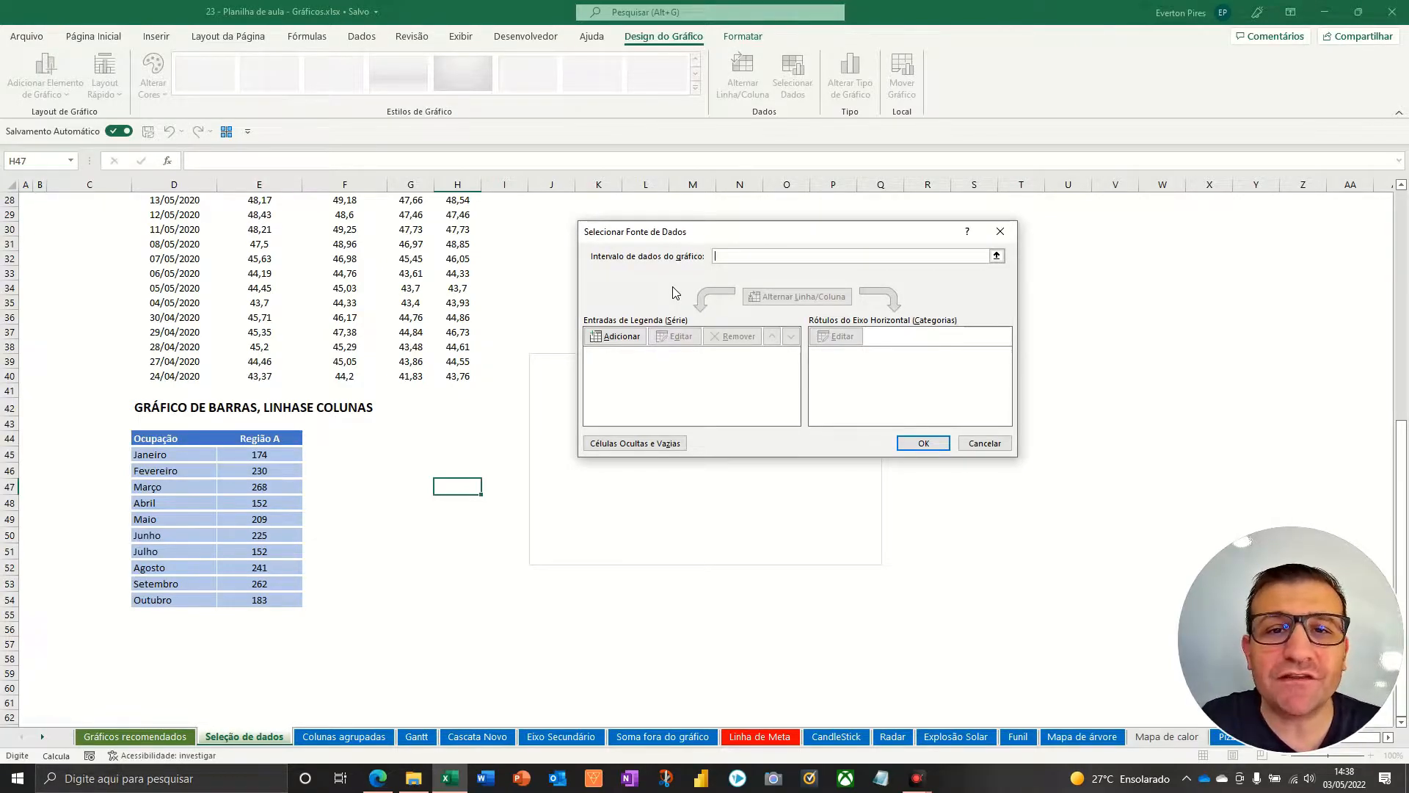
# Add a chart series named tESTE with the Região A values in E45:E54 and accept the data source
pyautogui.click(610, 337)
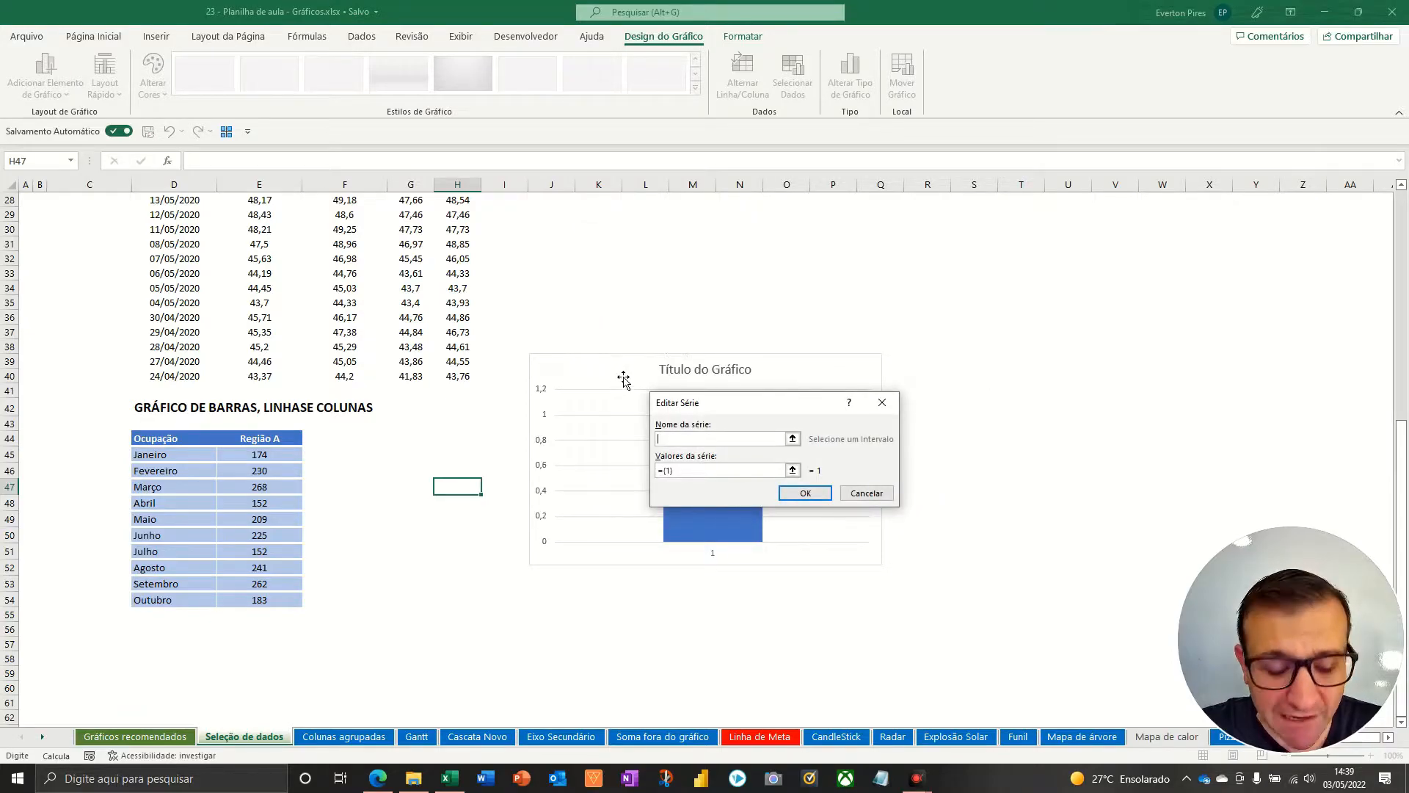
pyautogui.moveTo(621, 333)
pyautogui.mouseDown()
pyautogui.moveTo(711, 449)
pyautogui.moveTo(786, 439)
pyautogui.moveTo(718, 445)
pyautogui.mouseUp()
pyautogui.press('Escape')
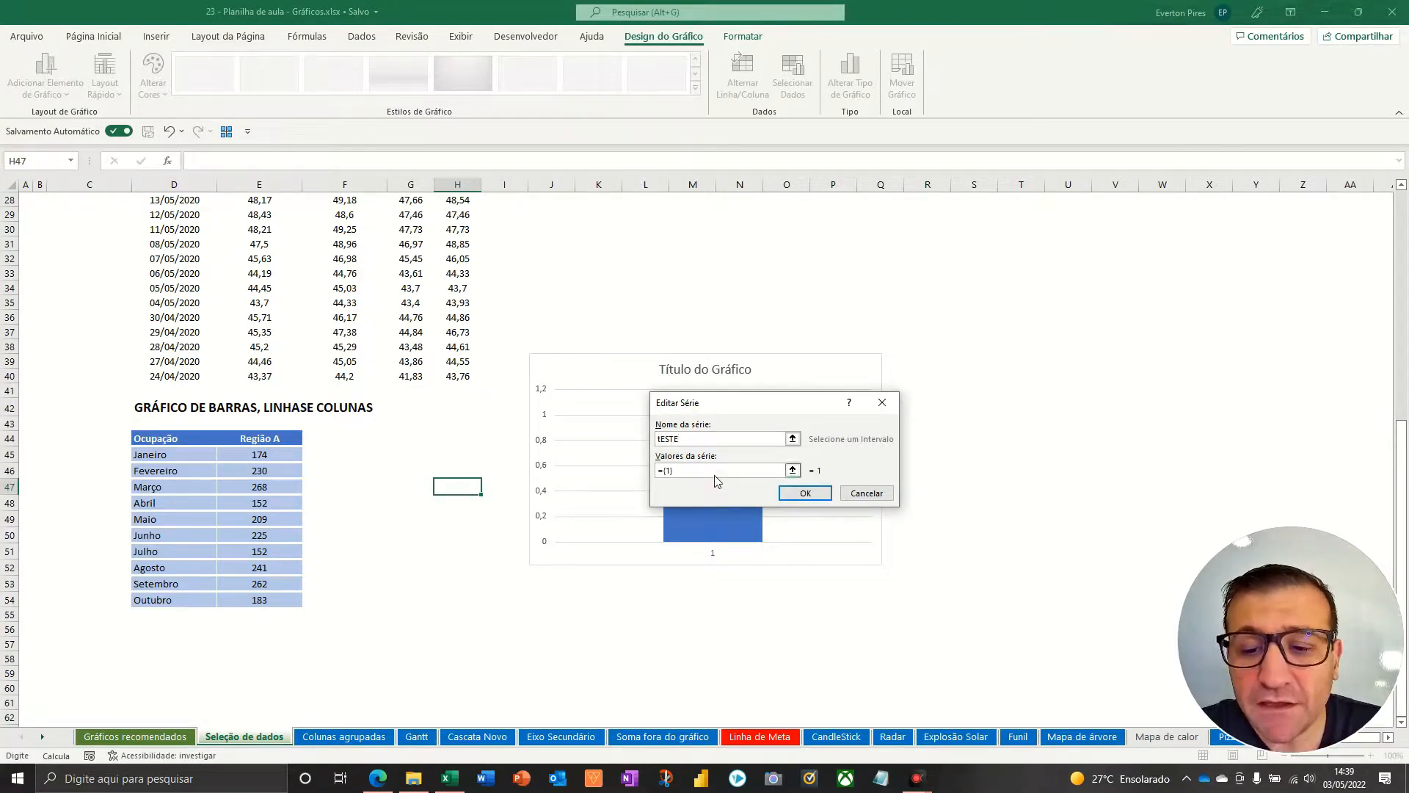
pyautogui.click(793, 470)
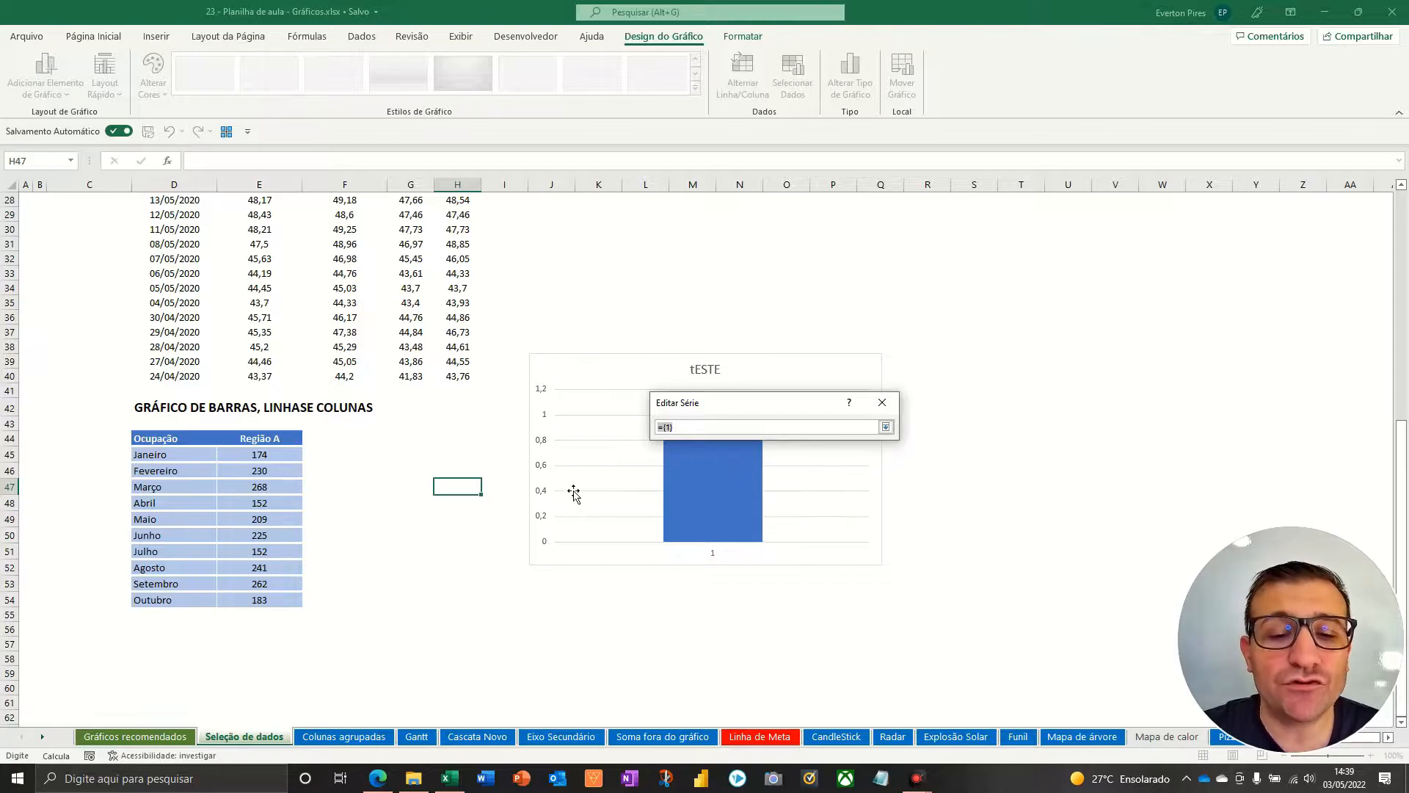
pyautogui.moveTo(245, 459); pyautogui.dragTo(240, 609)
pyautogui.press('F5')
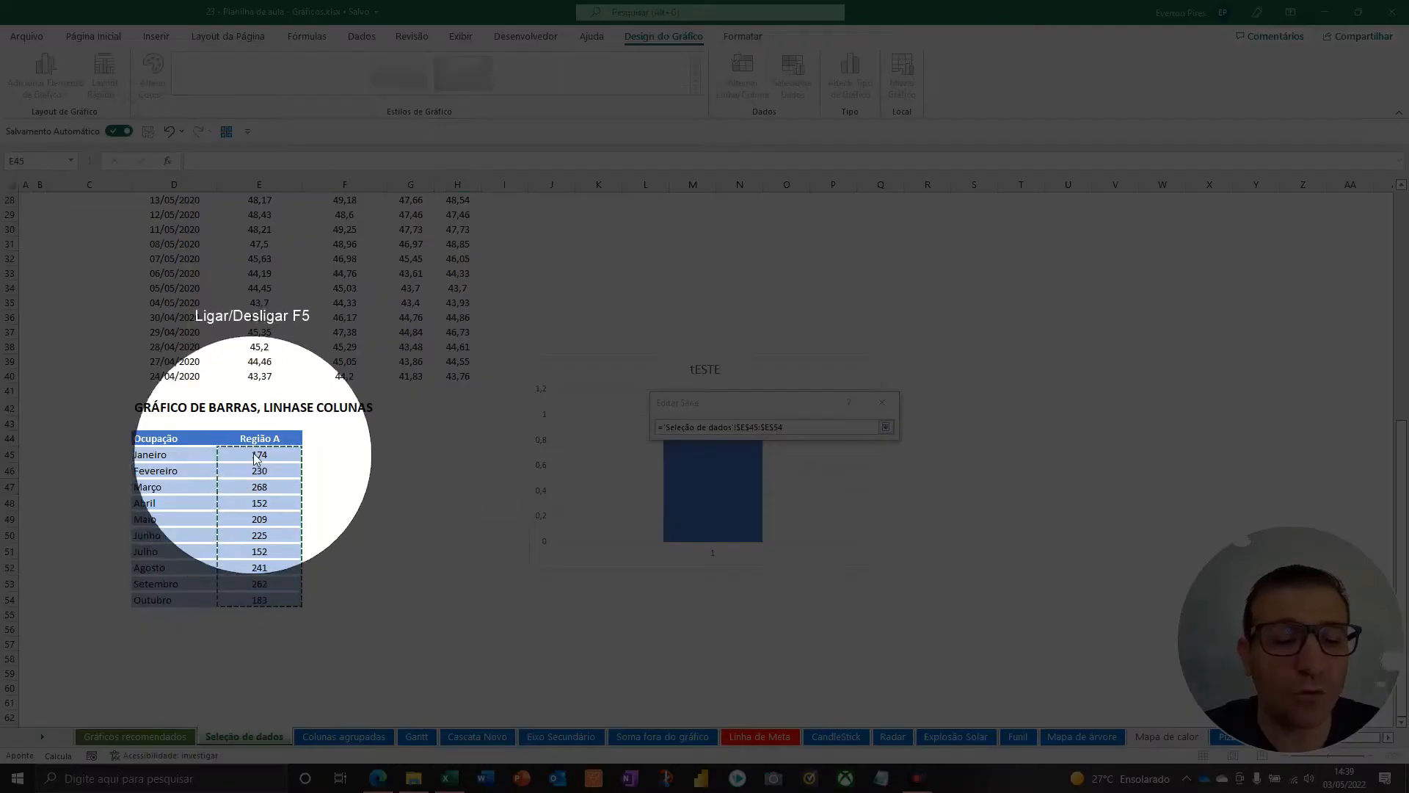
pyautogui.press('F5')
pyautogui.press('Return')
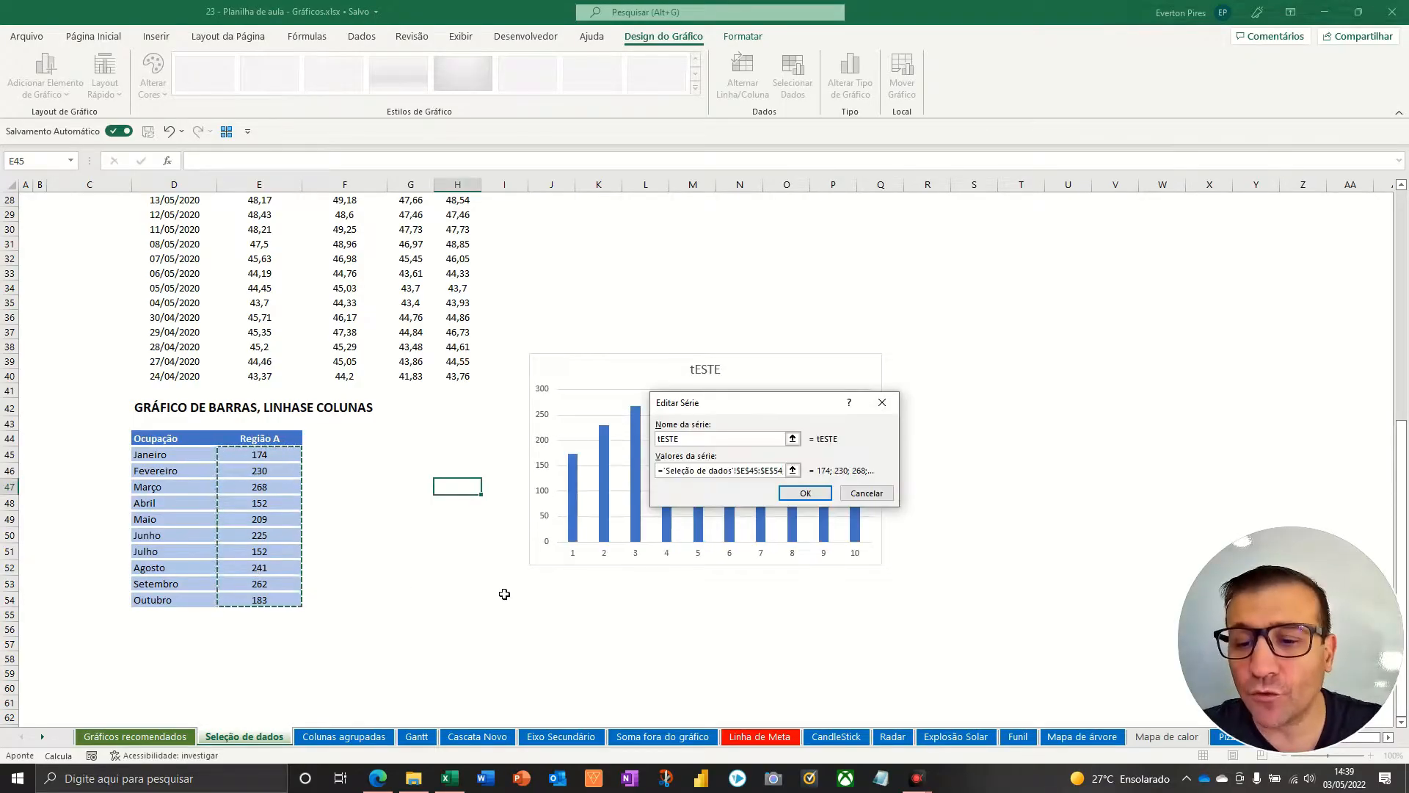
pyautogui.click(805, 492)
pyautogui.click(914, 443)
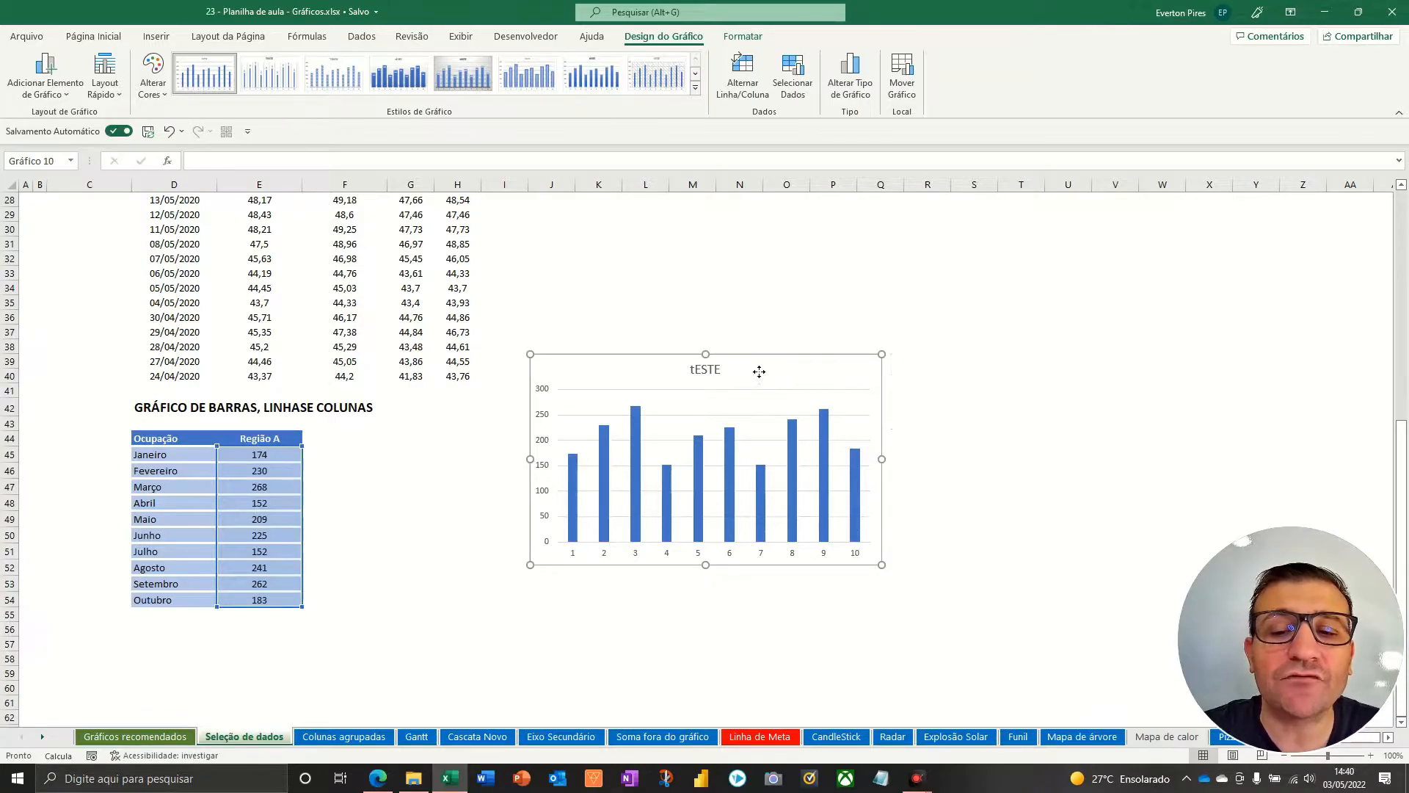
# Move the tESTE chart down beside the monthly table and reopen its data source selection
pyautogui.moveTo(755, 369); pyautogui.dragTo(775, 419)
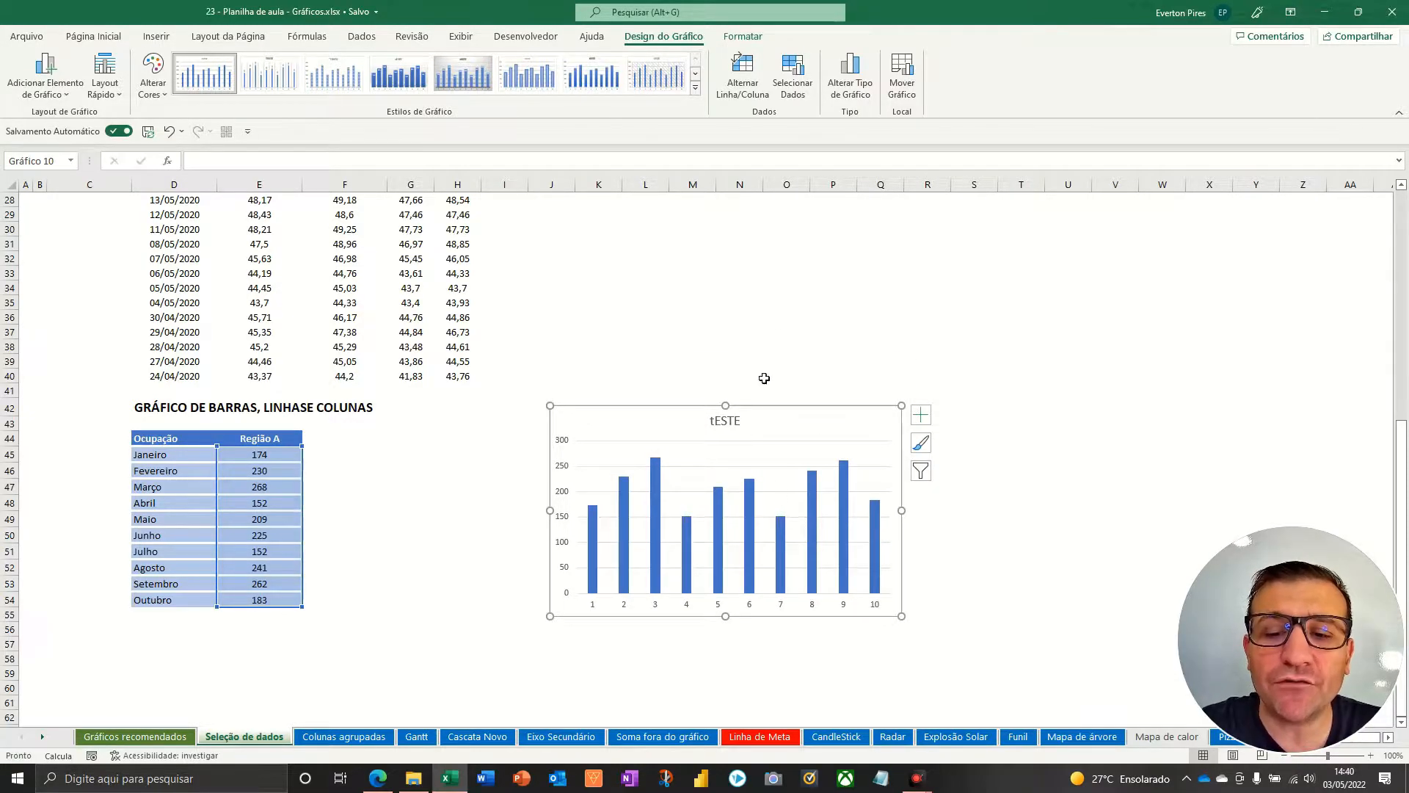
pyautogui.click(800, 82)
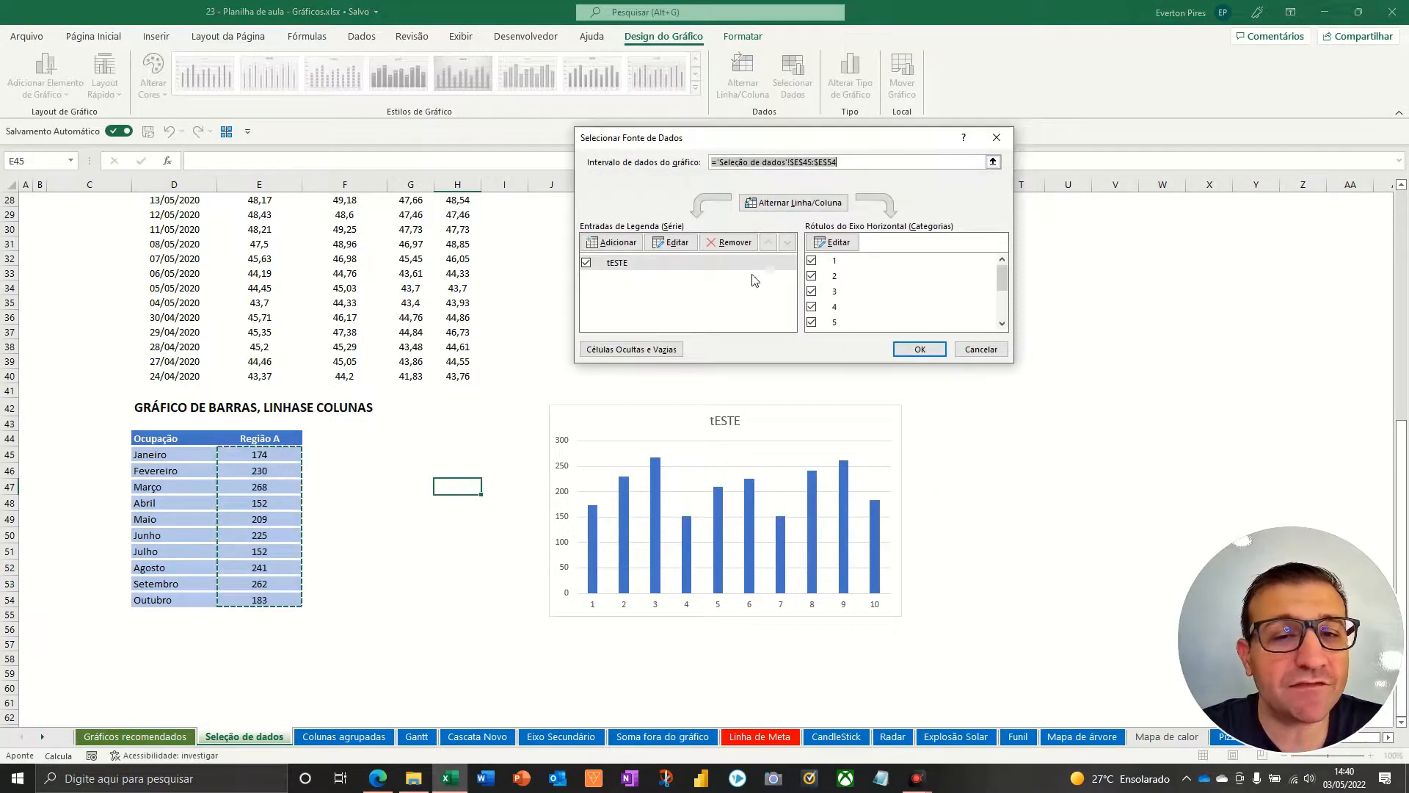
pyautogui.moveTo(592, 147); pyautogui.dragTo(599, 236)
pyautogui.hotkey('ctrl', 'z')
pyautogui.moveTo(610, 151); pyautogui.dragTo(617, 236)
pyautogui.moveTo(651, 318)
pyautogui.mouseDown()
pyautogui.moveTo(674, 282)
pyautogui.moveTo(672, 240)
pyautogui.mouseUp()
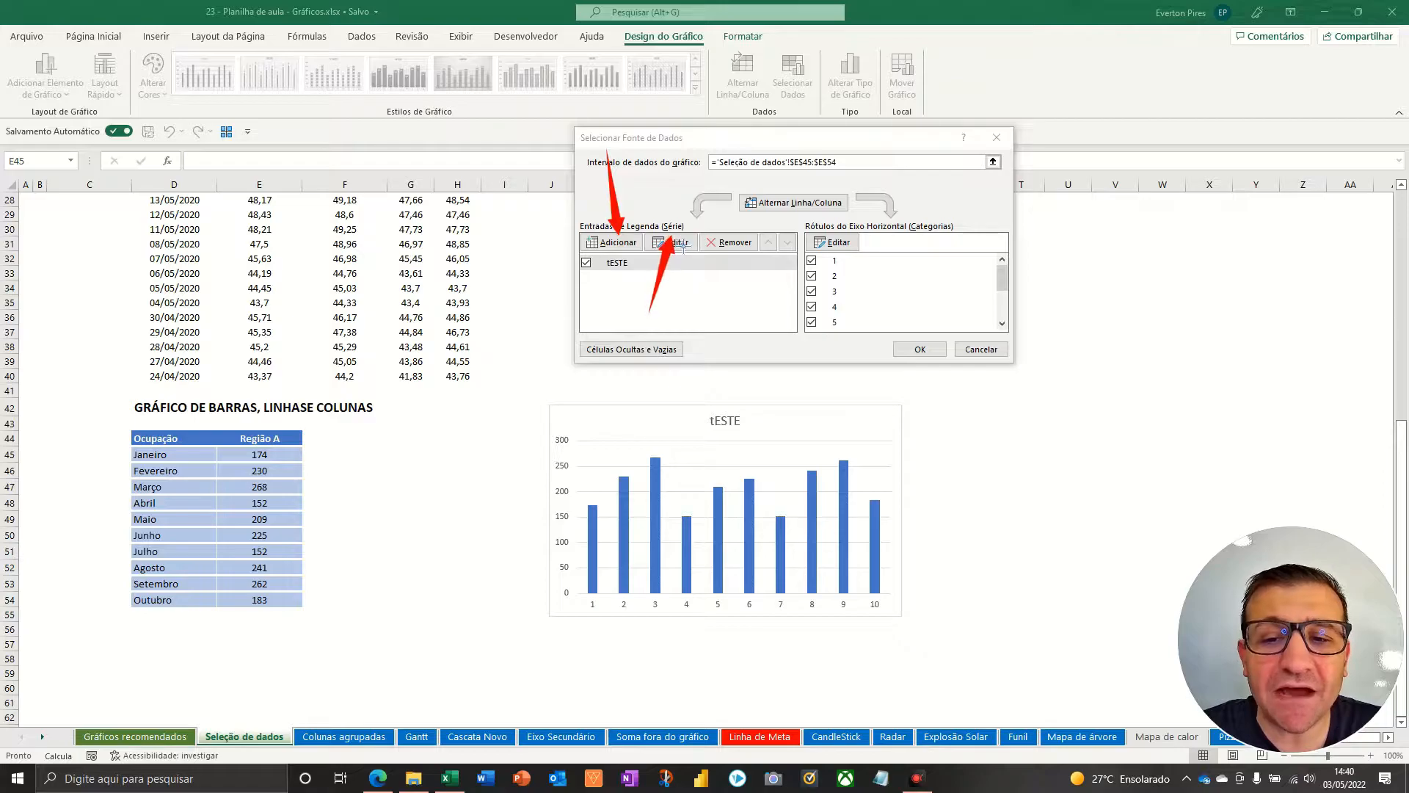
pyautogui.moveTo(694, 179); pyautogui.dragTo(719, 226)
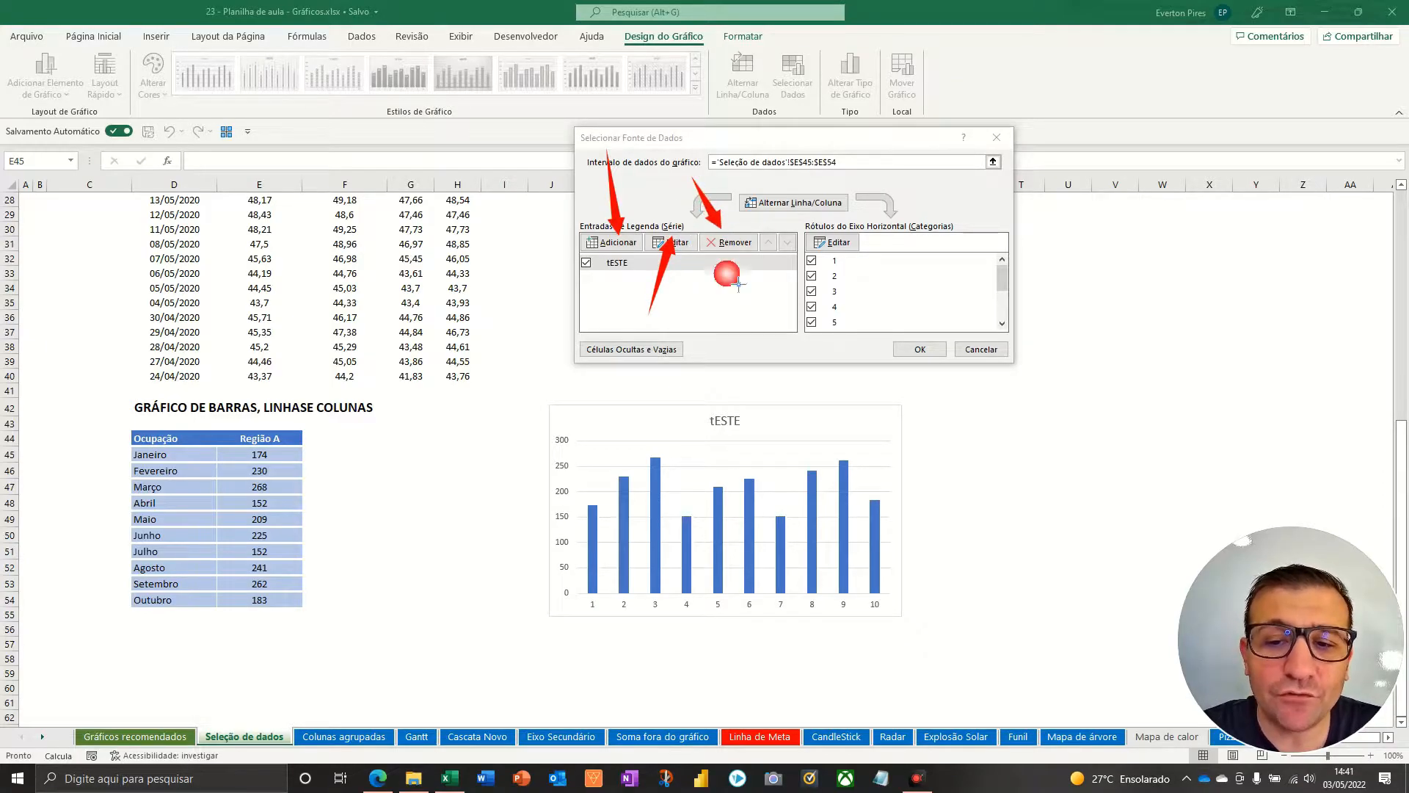
pyautogui.moveTo(734, 310); pyautogui.dragTo(784, 263)
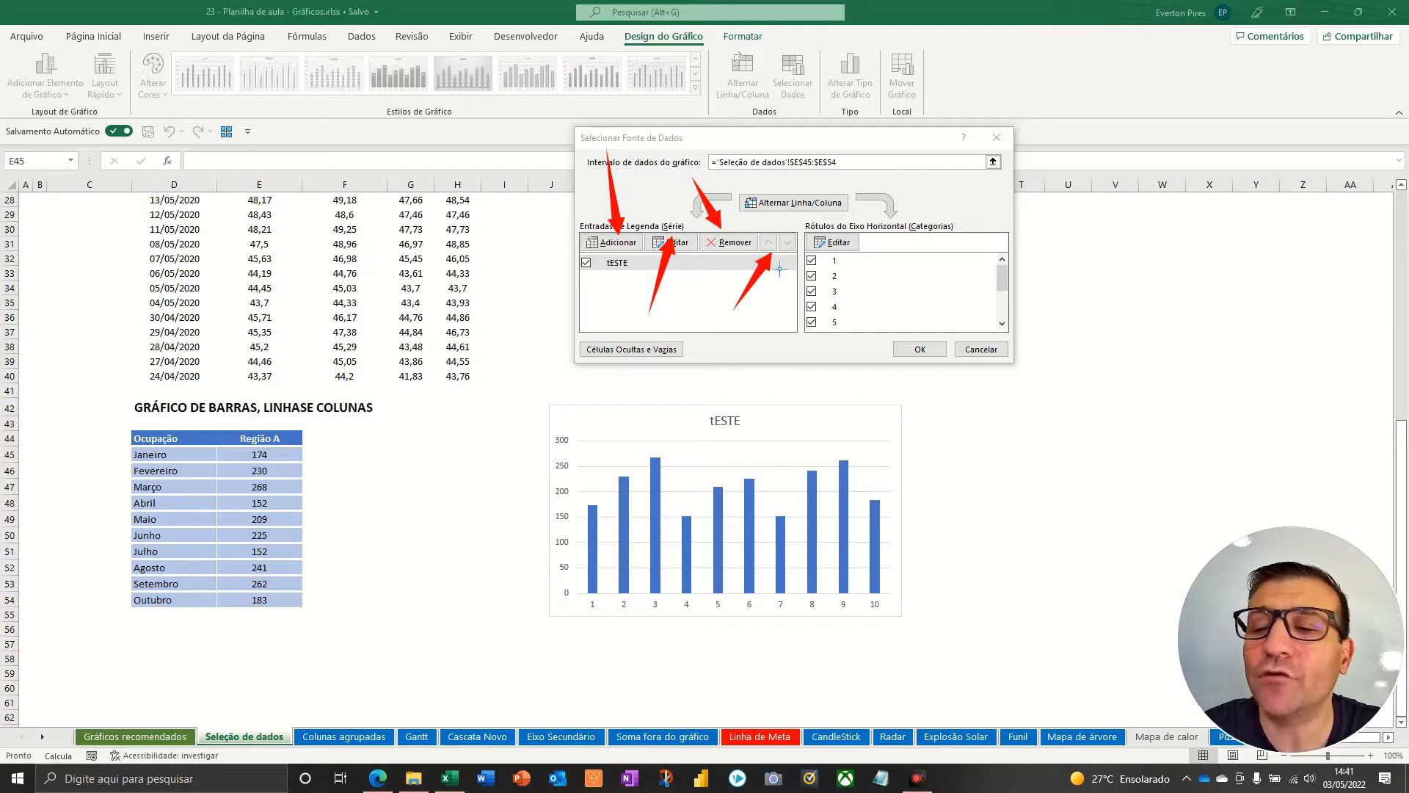
# Close the tESTE chart's data source selection and delete the chart beside the monthly table
pyautogui.moveTo(795, 143)
pyautogui.mouseDown()
pyautogui.moveTo(870, 252)
pyautogui.moveTo(853, 242)
pyautogui.mouseUp()
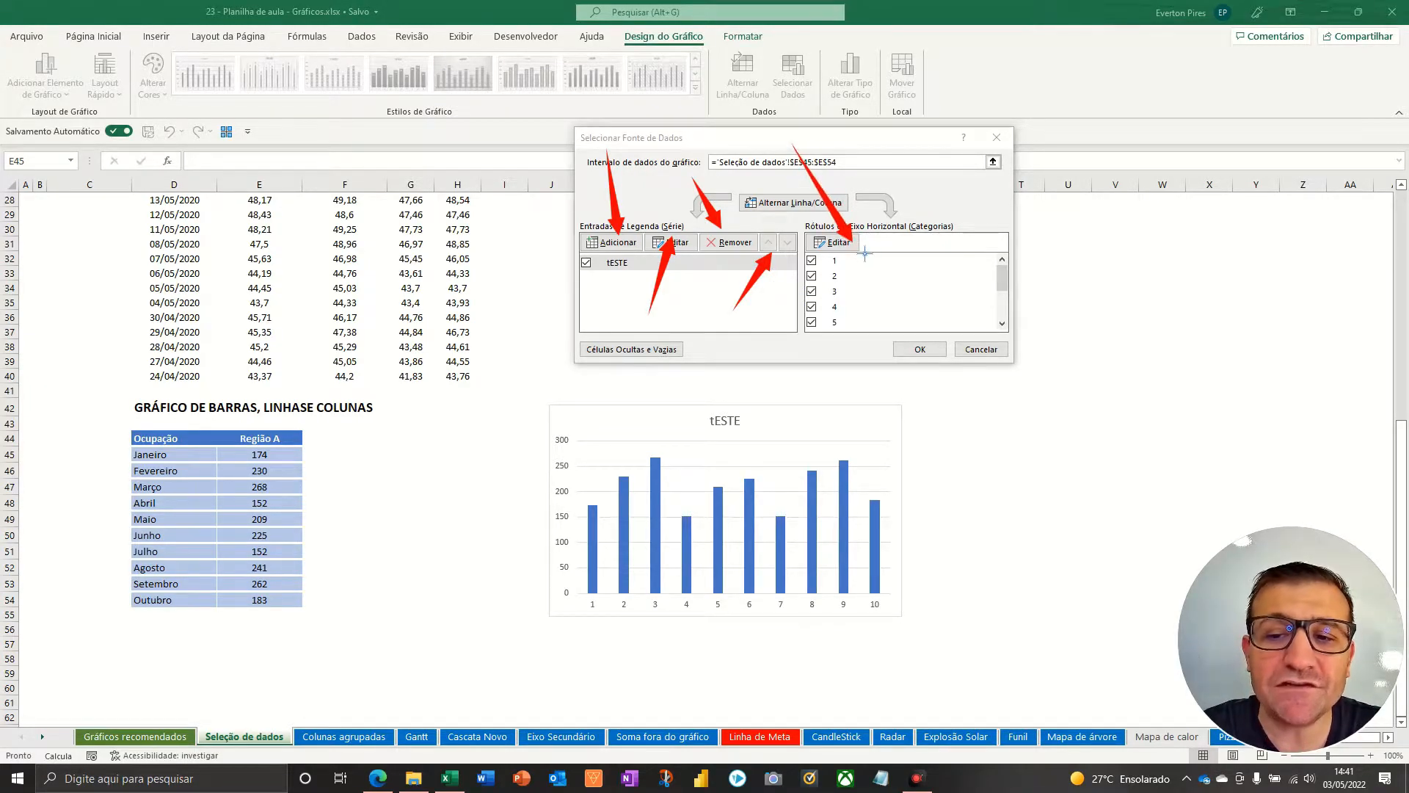
pyautogui.moveTo(68, 346)
pyautogui.mouseDown()
pyautogui.moveTo(85, 397)
pyautogui.moveTo(167, 508)
pyautogui.mouseUp()
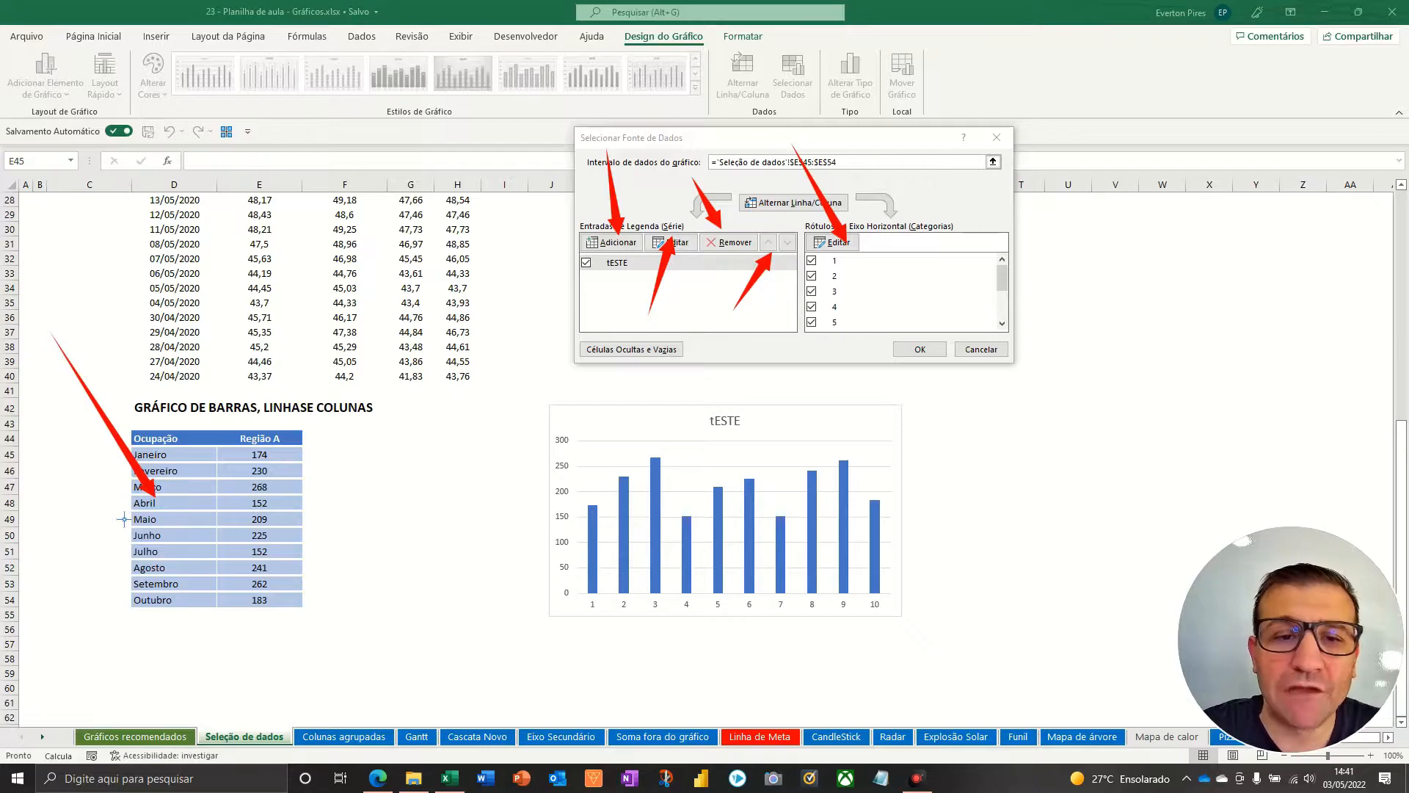
pyautogui.click(459, 486)
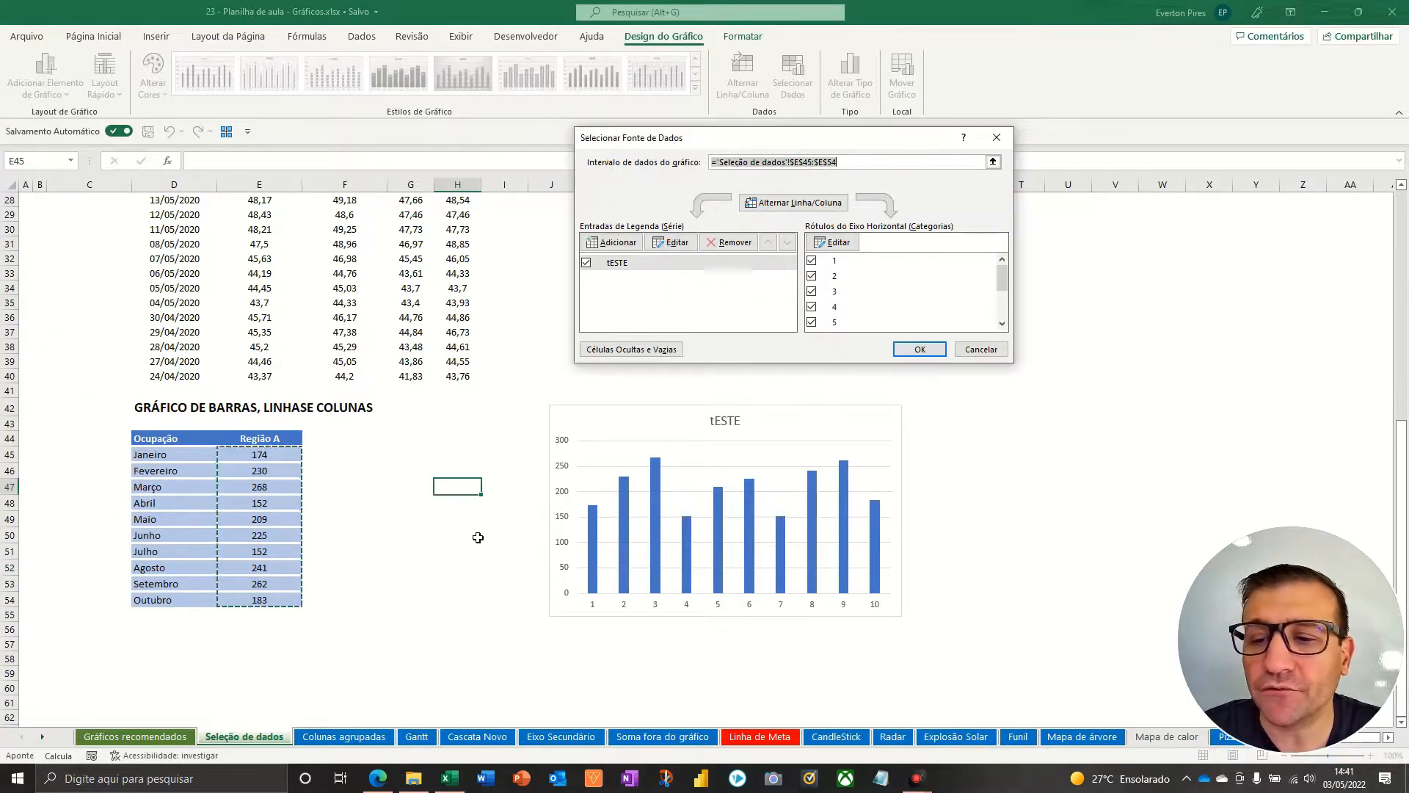
pyautogui.press('Escape')
pyautogui.press('Delete')
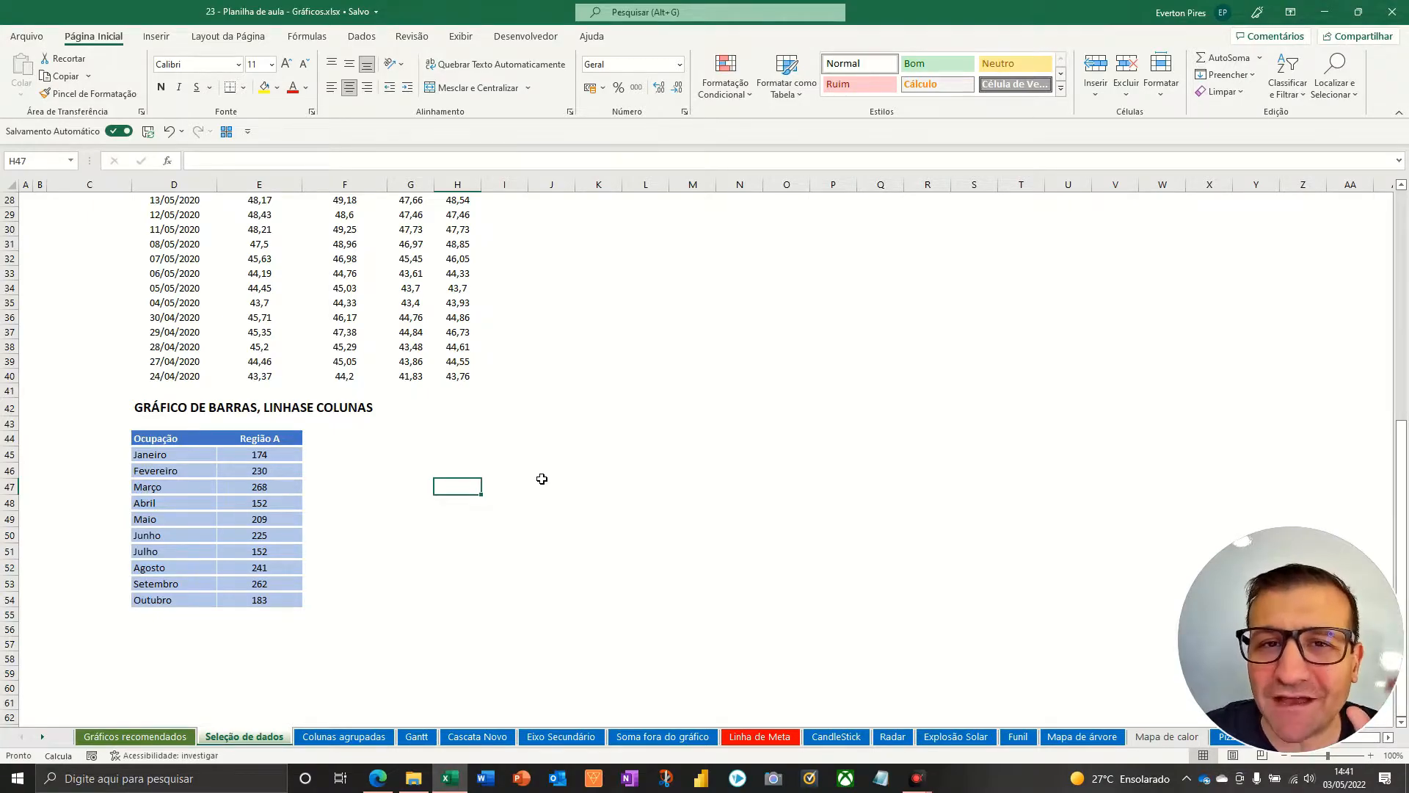
# Preview a Cascata chart of the expense table from the single selected cell E13, without inserting it
pyautogui.scroll(3, 542, 479)
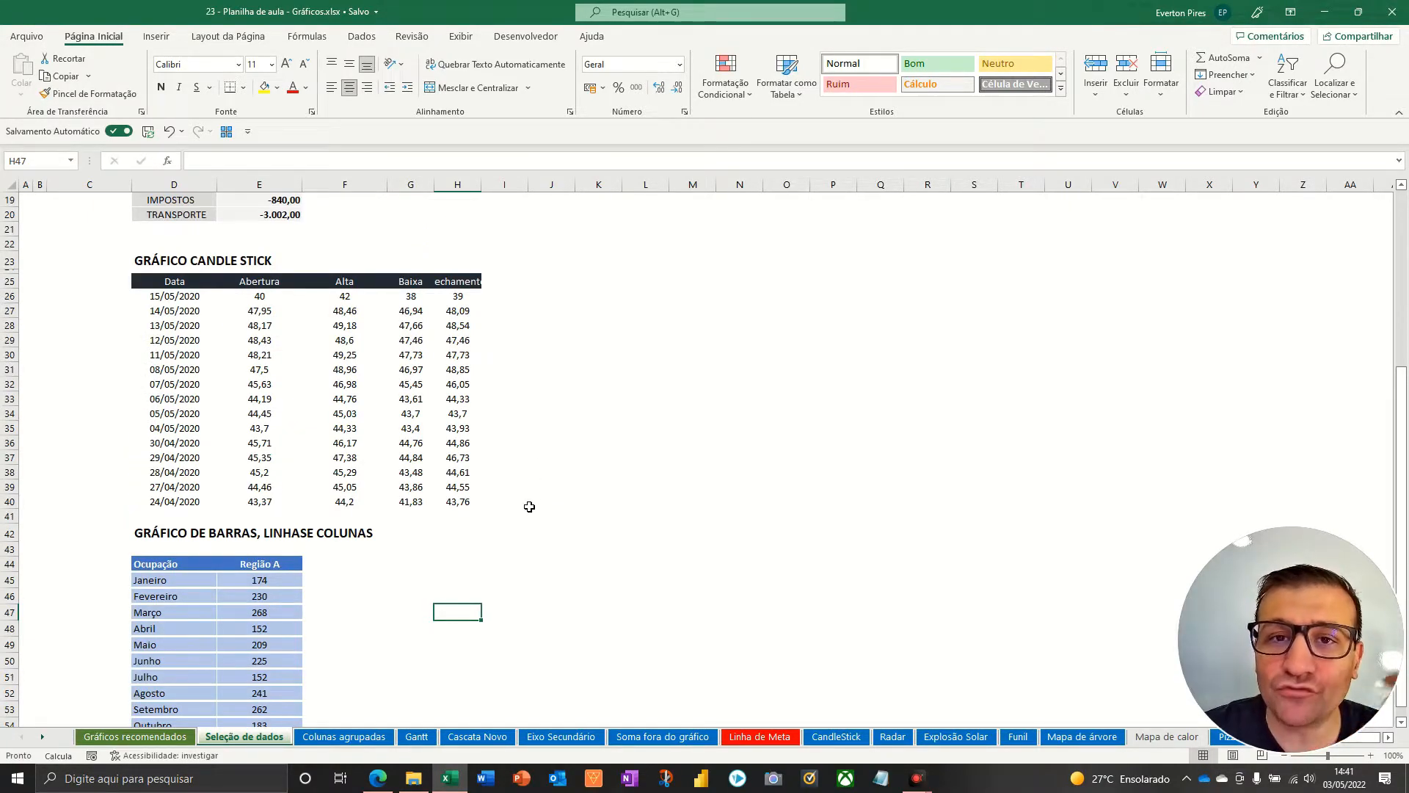
pyautogui.scroll(6, 529, 507)
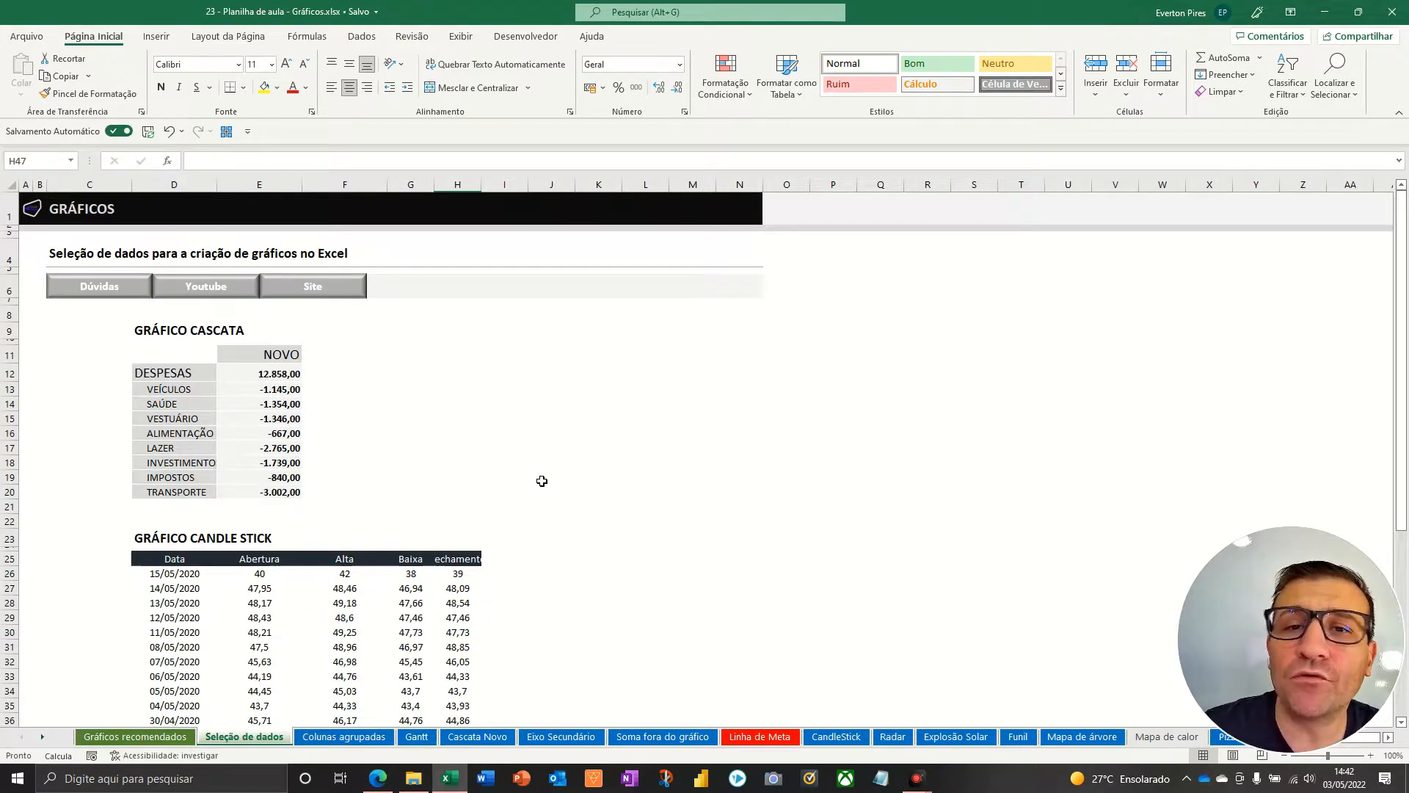
pyautogui.click(739, 419)
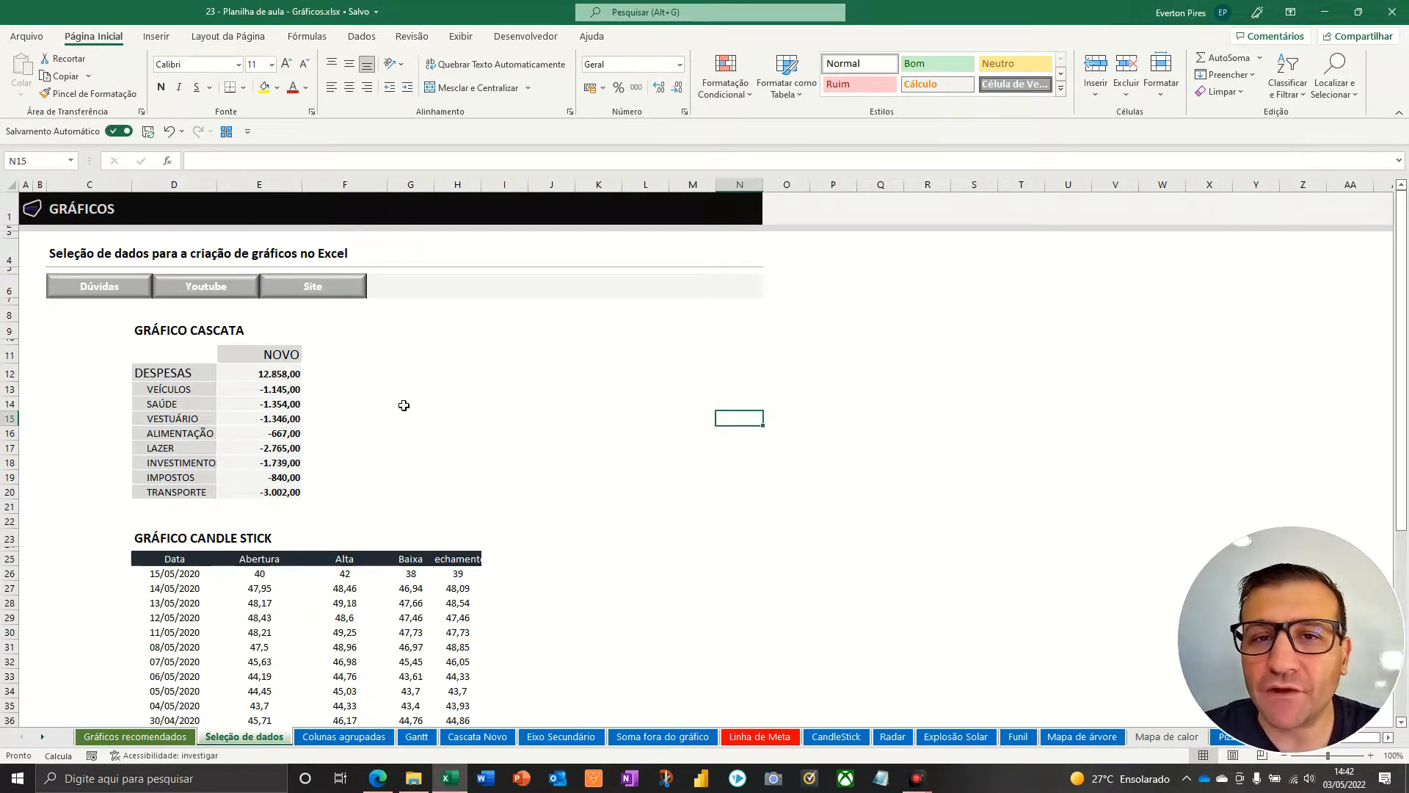
pyautogui.press('F5')
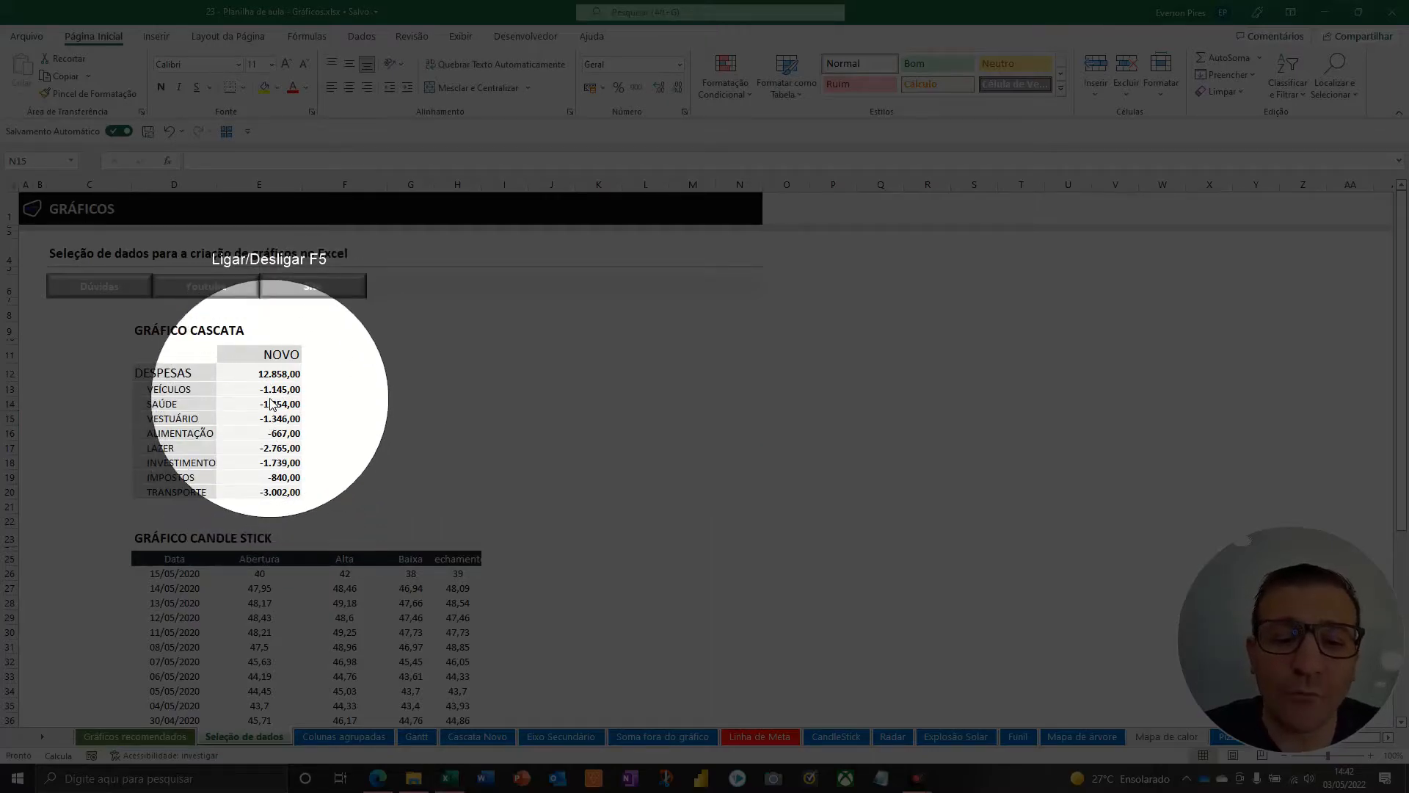
pyautogui.press('F5')
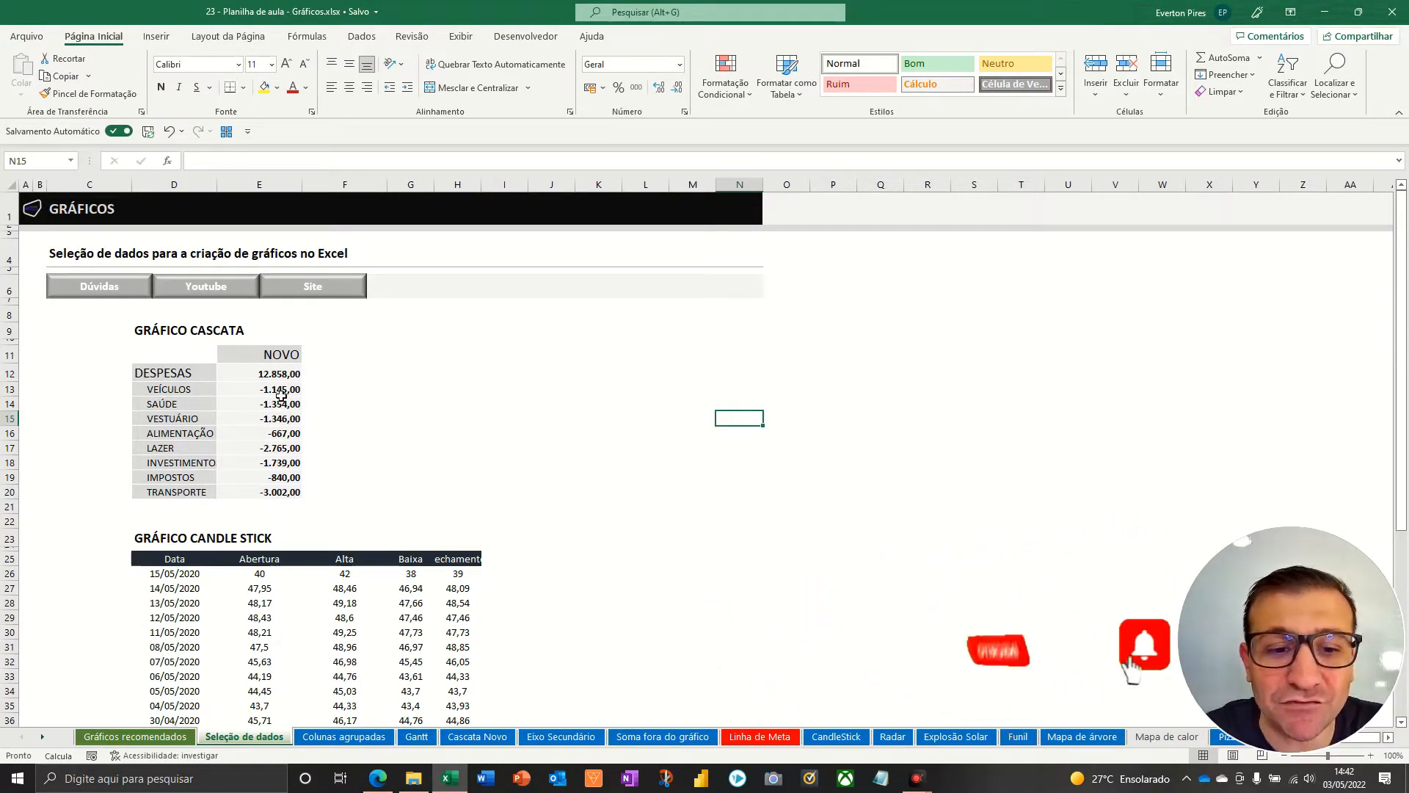
pyautogui.click(271, 389)
pyautogui.click(156, 36)
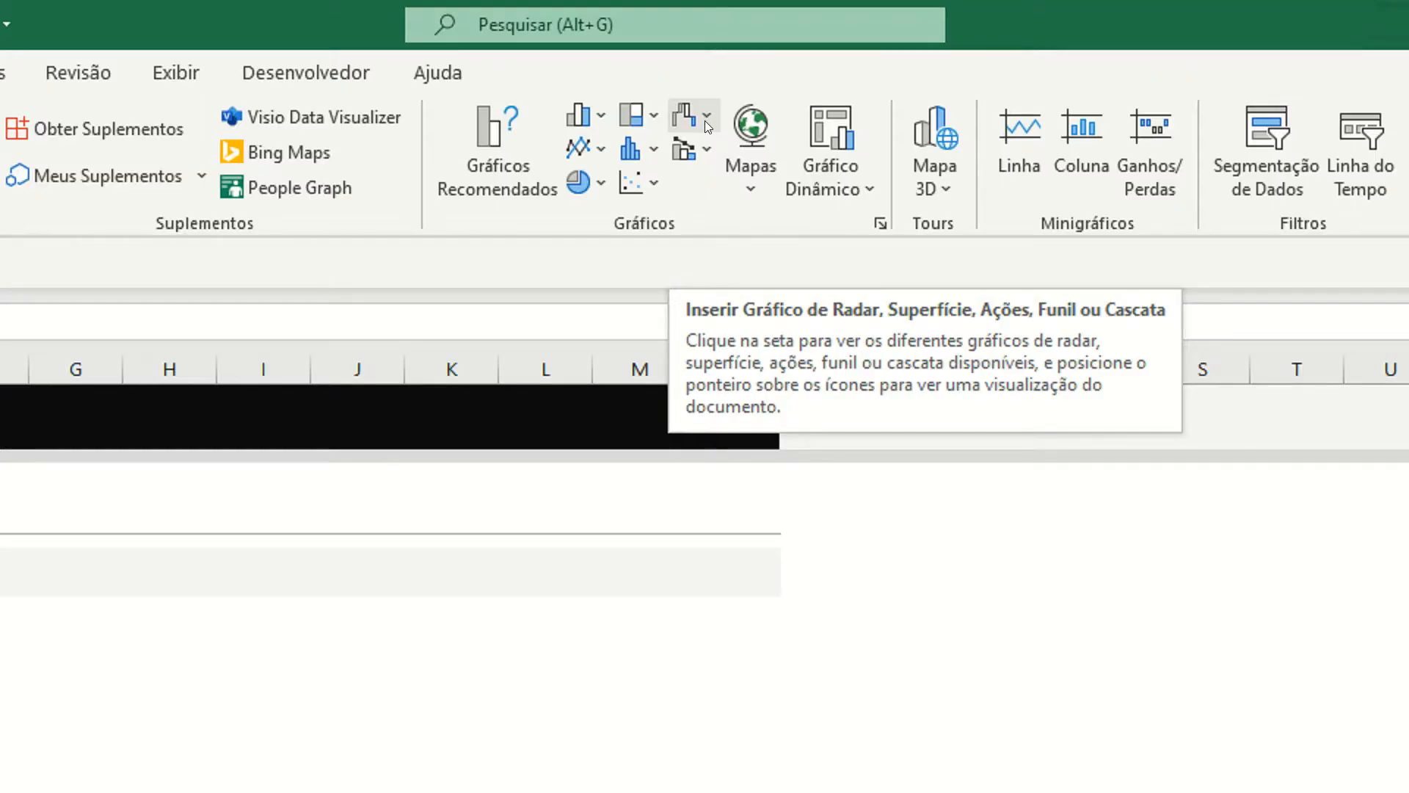
pyautogui.click(726, 59)
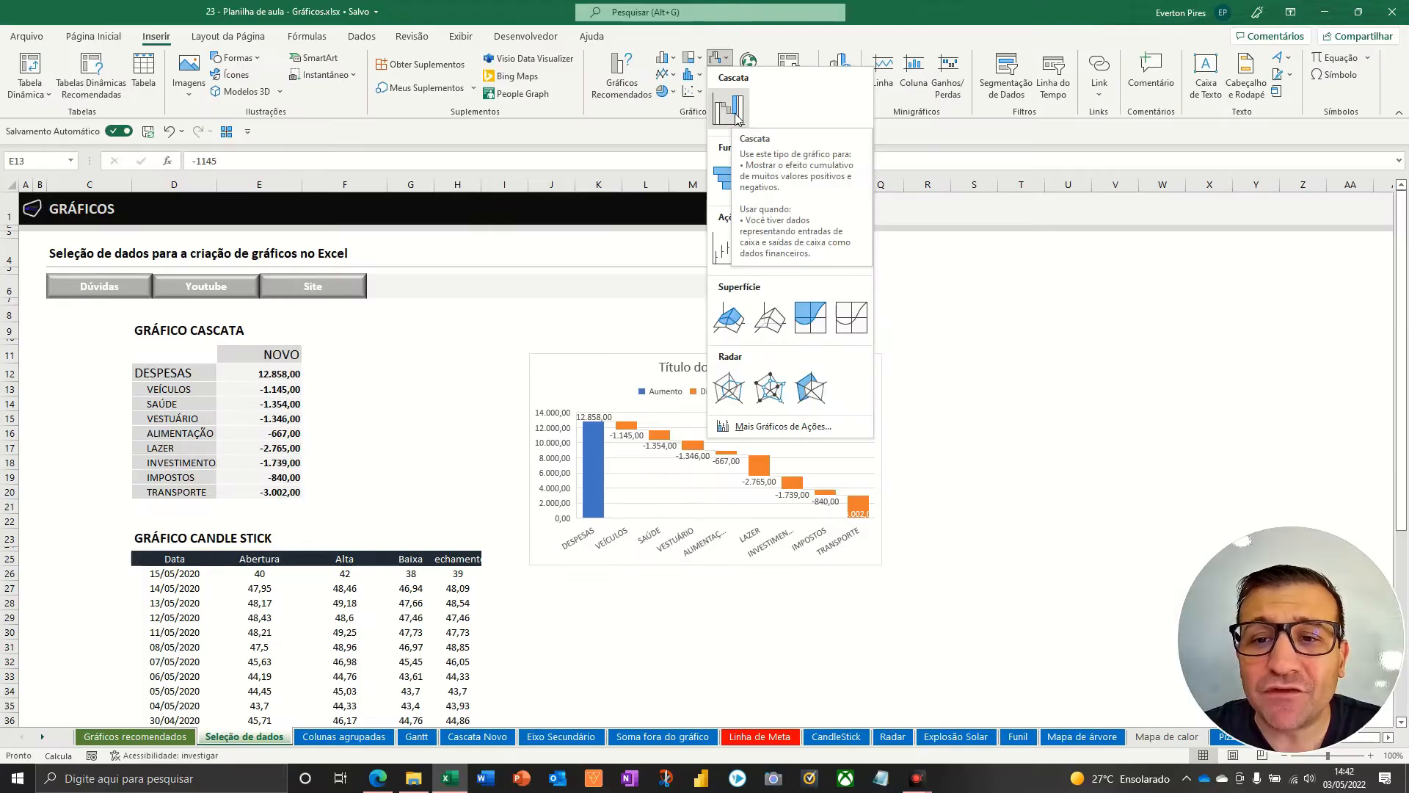
pyautogui.click(966, 289)
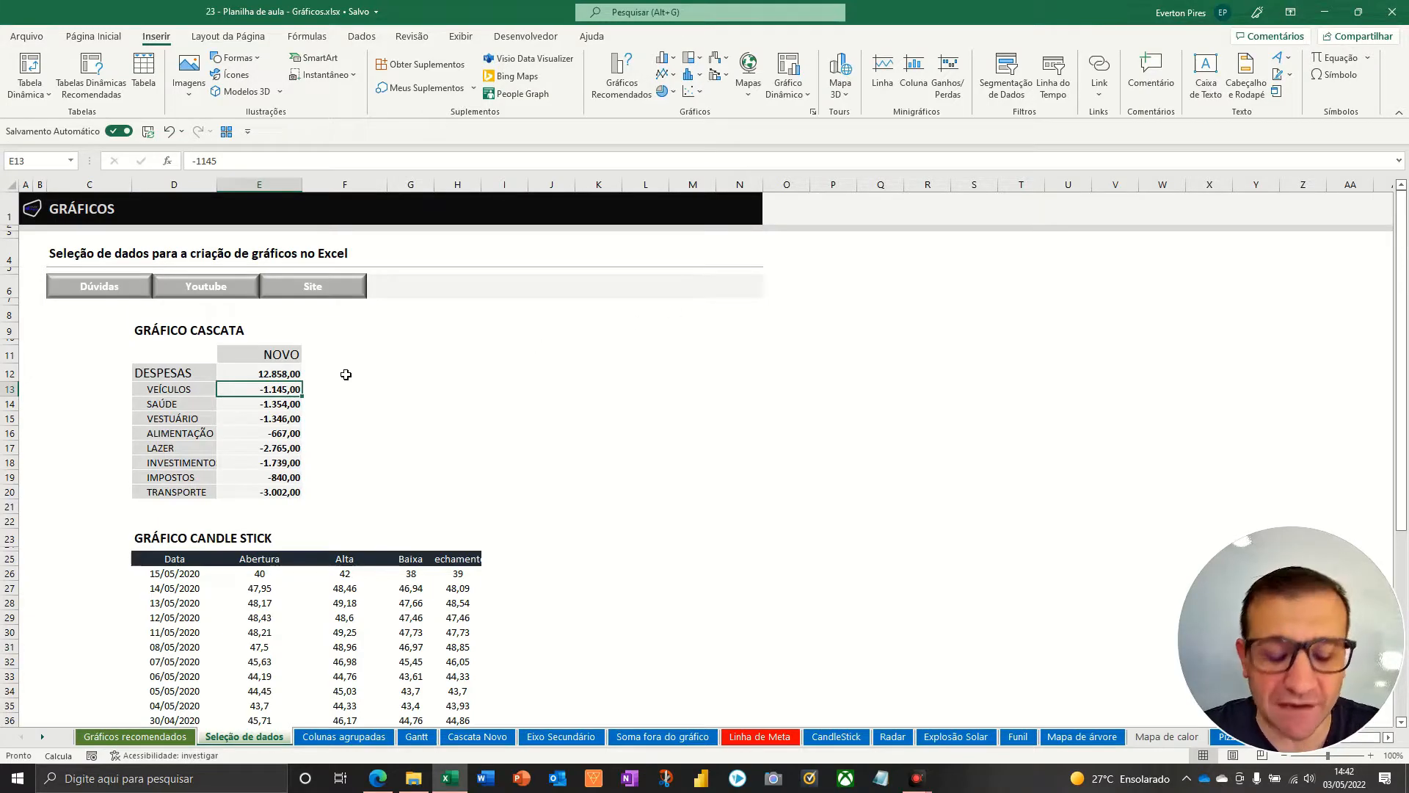
# Examine the signs of the GRÁFICO CASCATA expense values and compare them with the monthly Região A table
pyautogui.hotkey('ctrl', 'shift', 'd')
pyautogui.moveTo(448, 353); pyautogui.dragTo(304, 372)
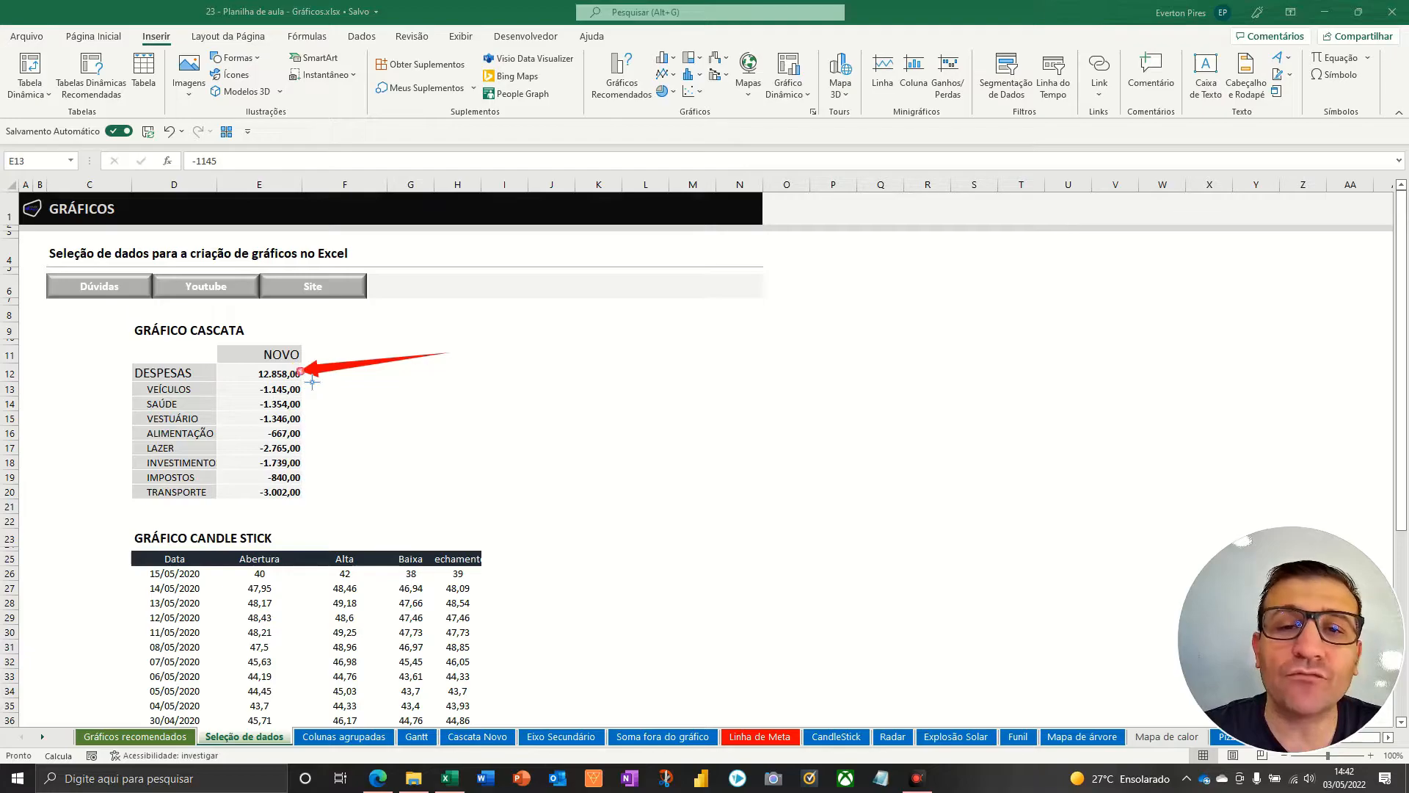
pyautogui.moveTo(357, 493)
pyautogui.mouseDown()
pyautogui.moveTo(323, 402)
pyautogui.moveTo(314, 411)
pyautogui.mouseUp()
pyautogui.press('Escape')
pyautogui.scroll(-9, 337, 444)
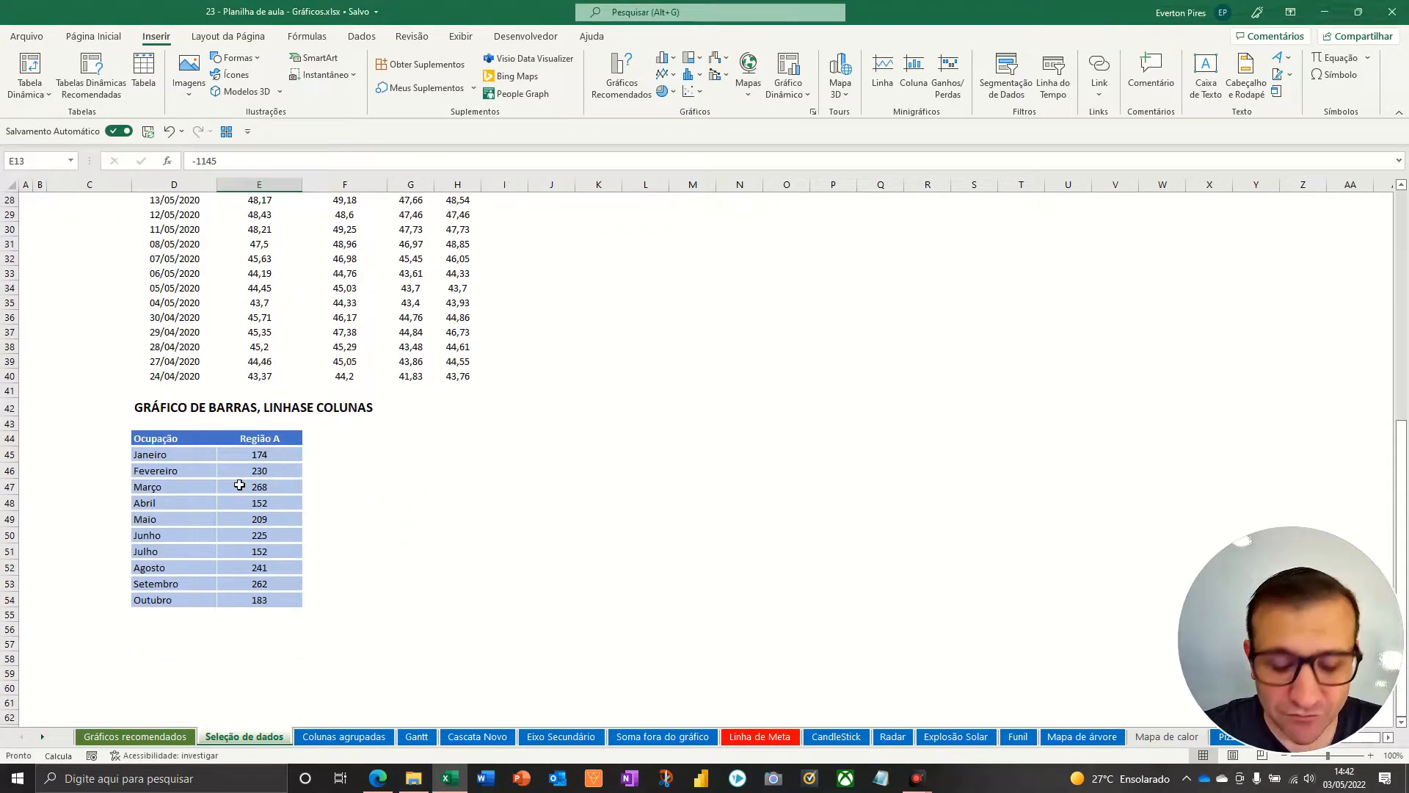
pyautogui.press('F5')
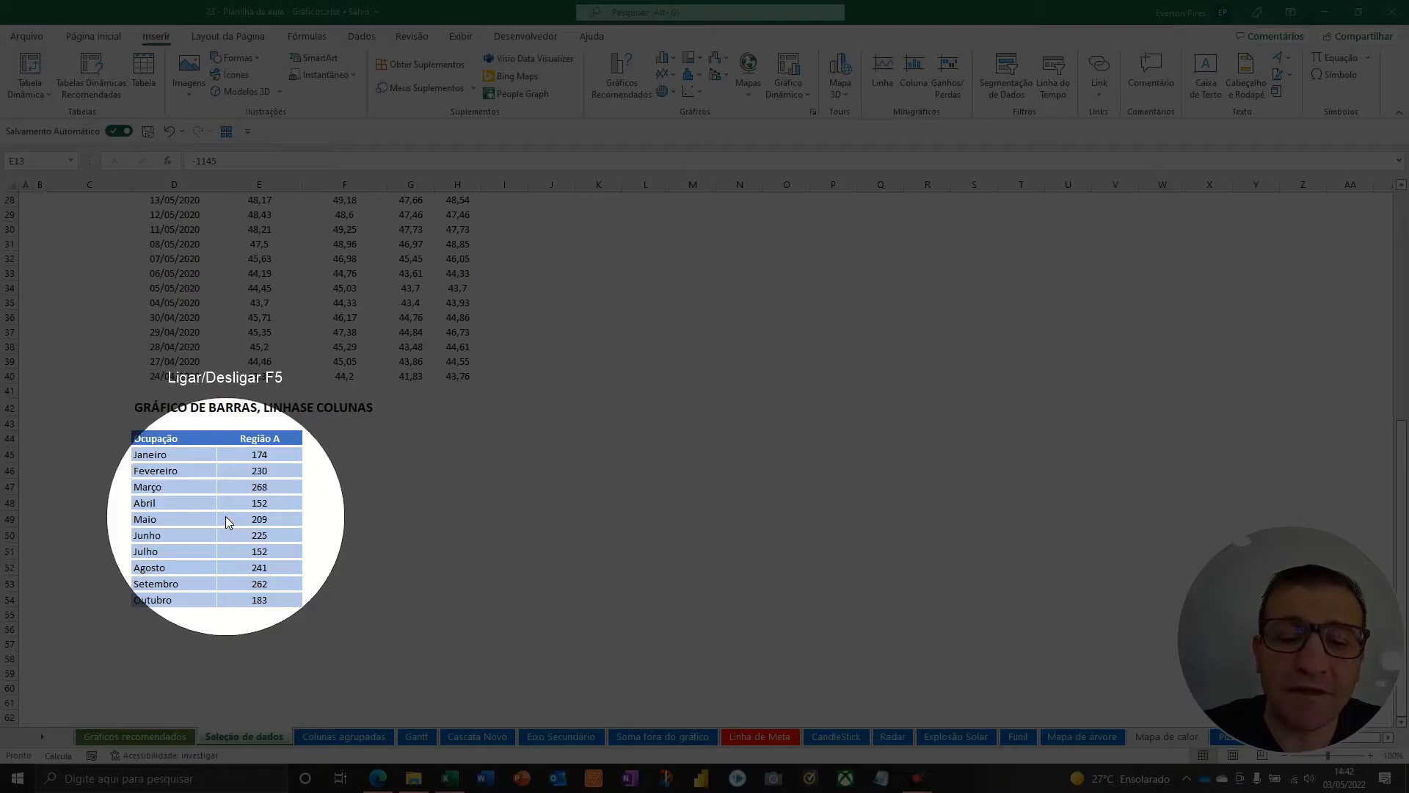
pyautogui.press('F5')
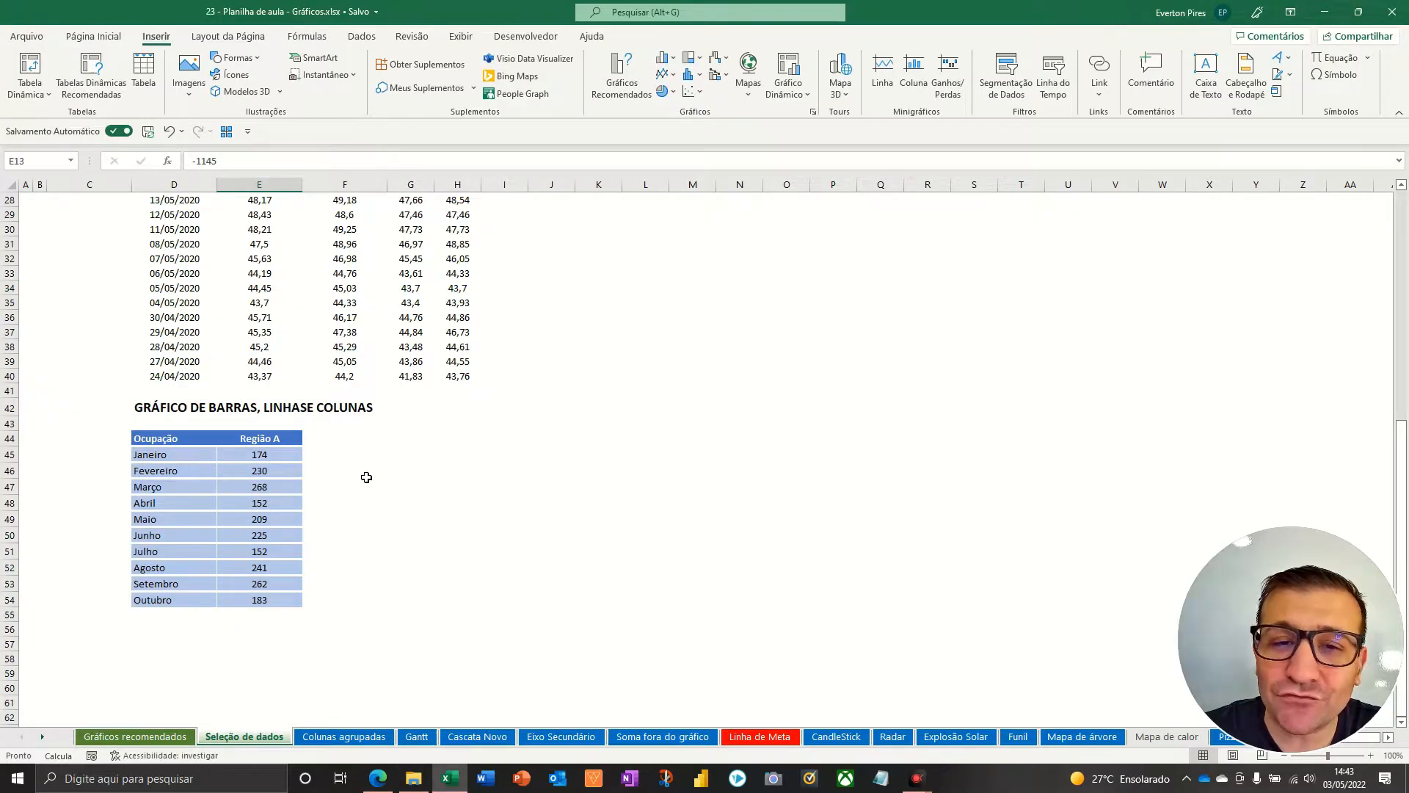
pyautogui.scroll(6, 366, 477)
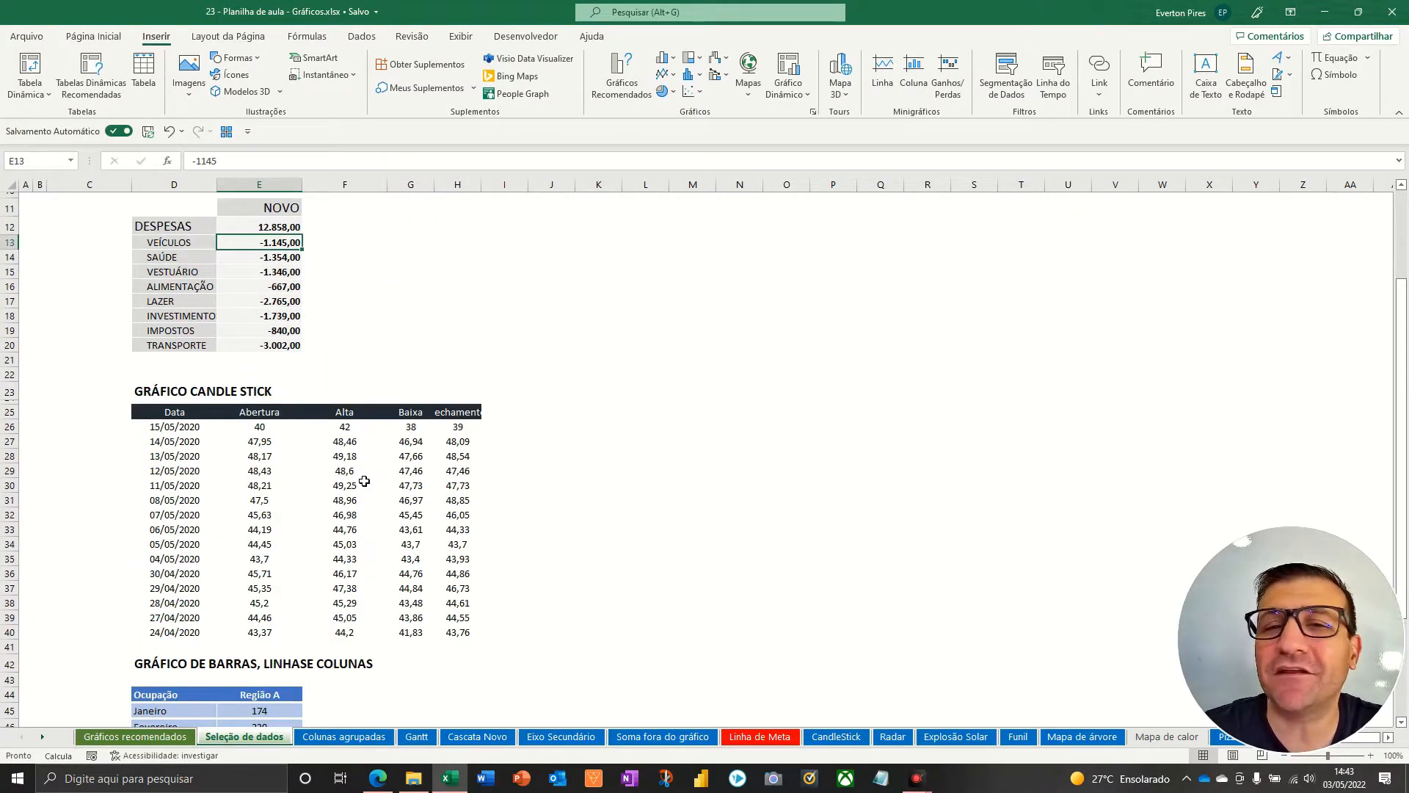
pyautogui.click(440, 258)
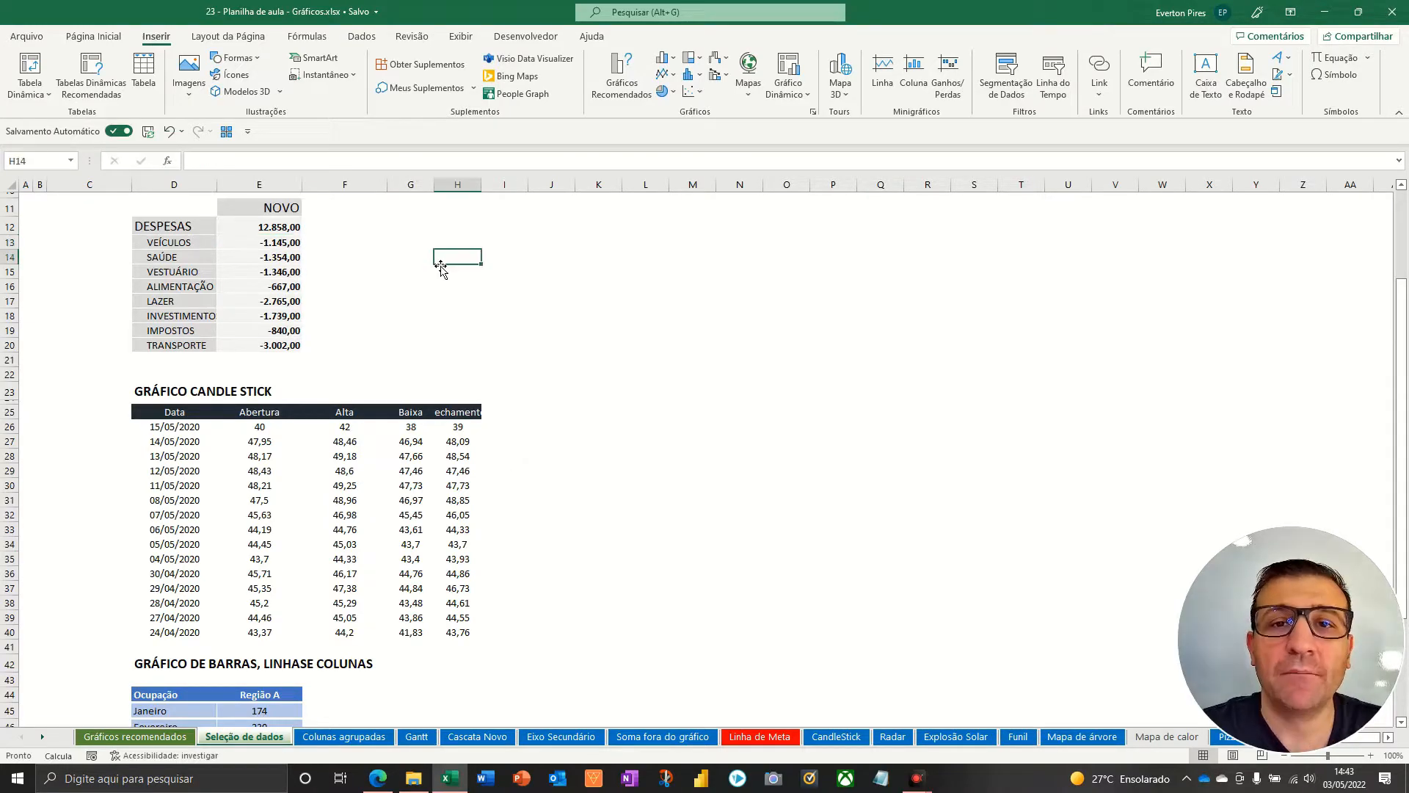
# Insert a Cascata chart from the expense values in E12:E20 and move it up beside the expense table
pyautogui.moveTo(496, 245)
pyautogui.mouseDown()
pyautogui.moveTo(314, 229)
pyautogui.moveTo(323, 240)
pyautogui.moveTo(262, 314)
pyautogui.moveTo(260, 343)
pyautogui.mouseUp()
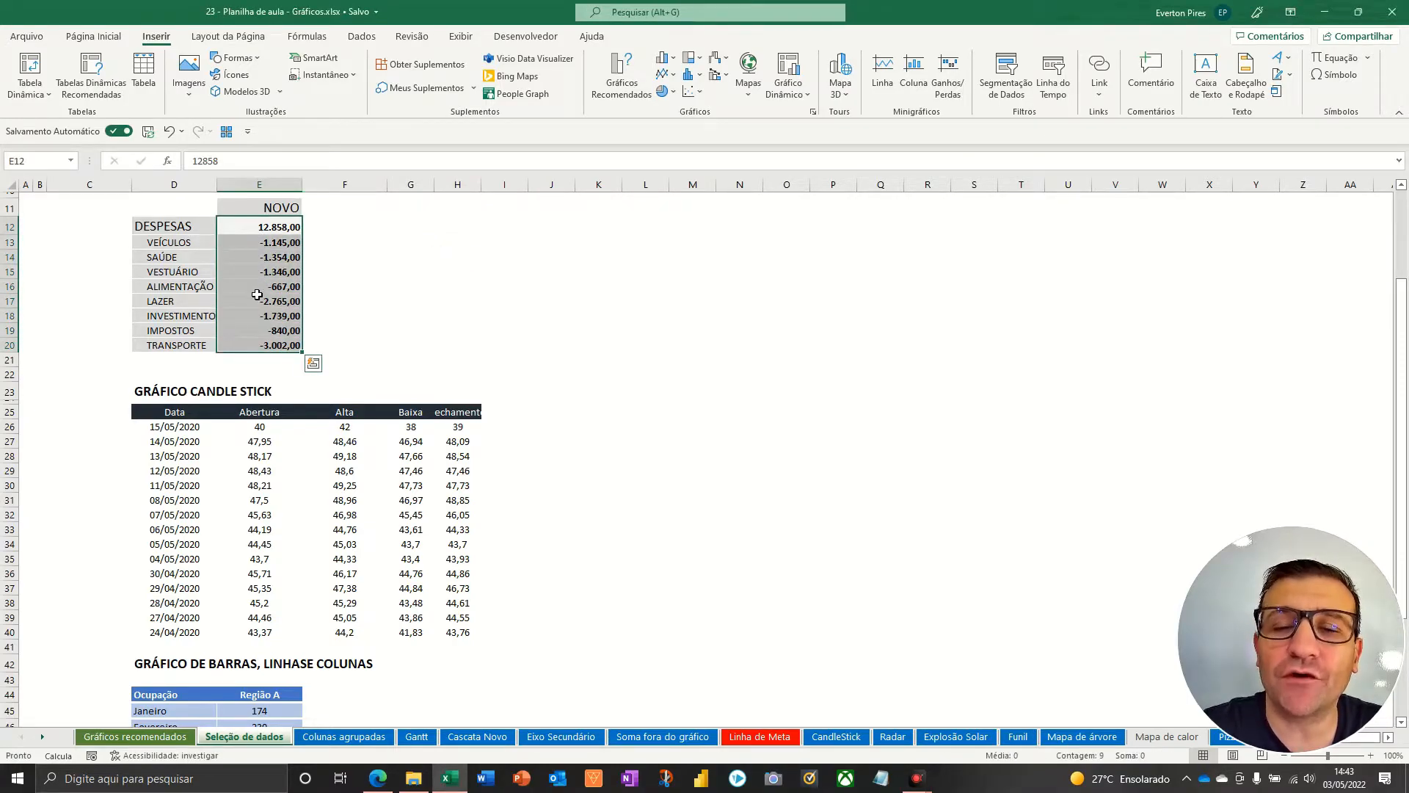
pyautogui.click(729, 64)
pyautogui.click(731, 109)
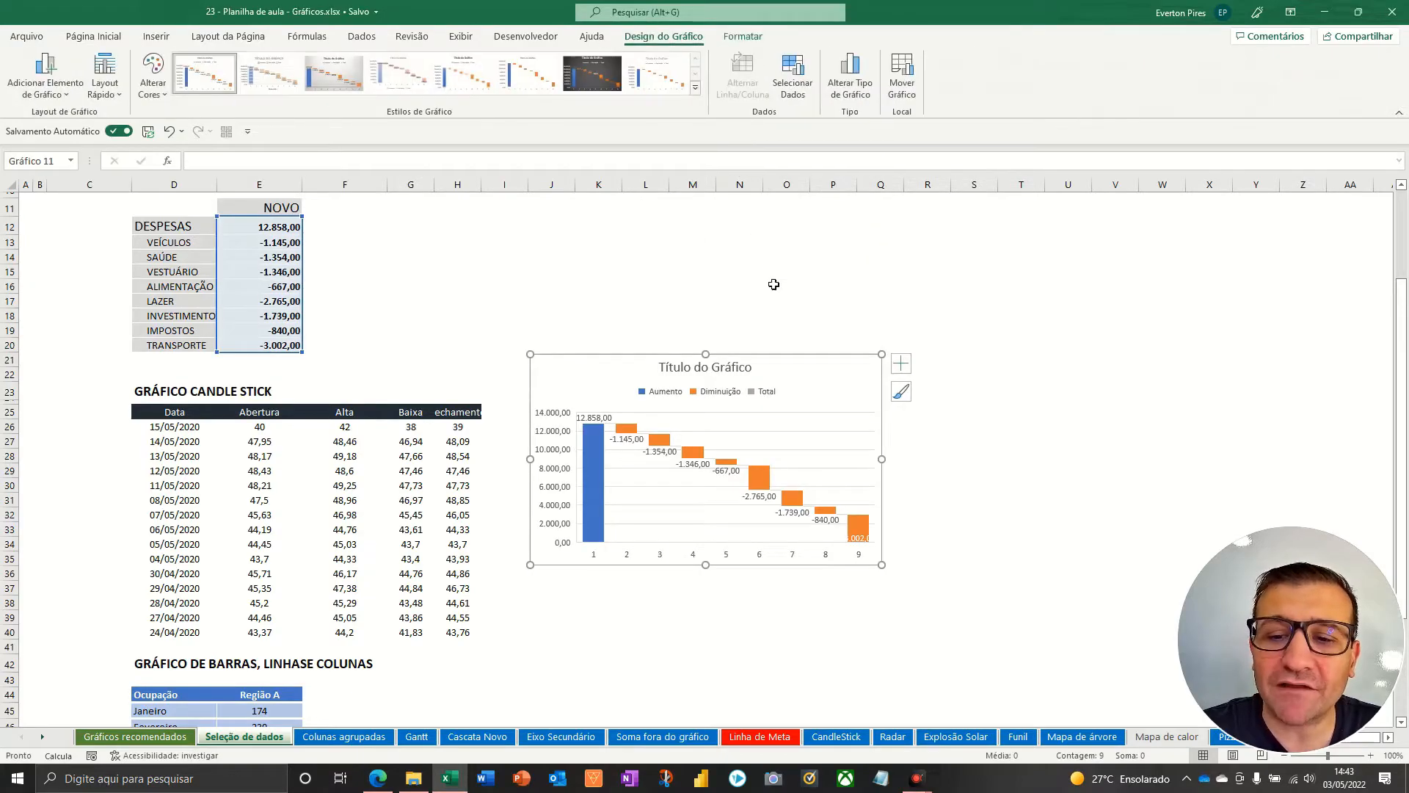
pyautogui.moveTo(783, 362); pyautogui.dragTo(781, 224)
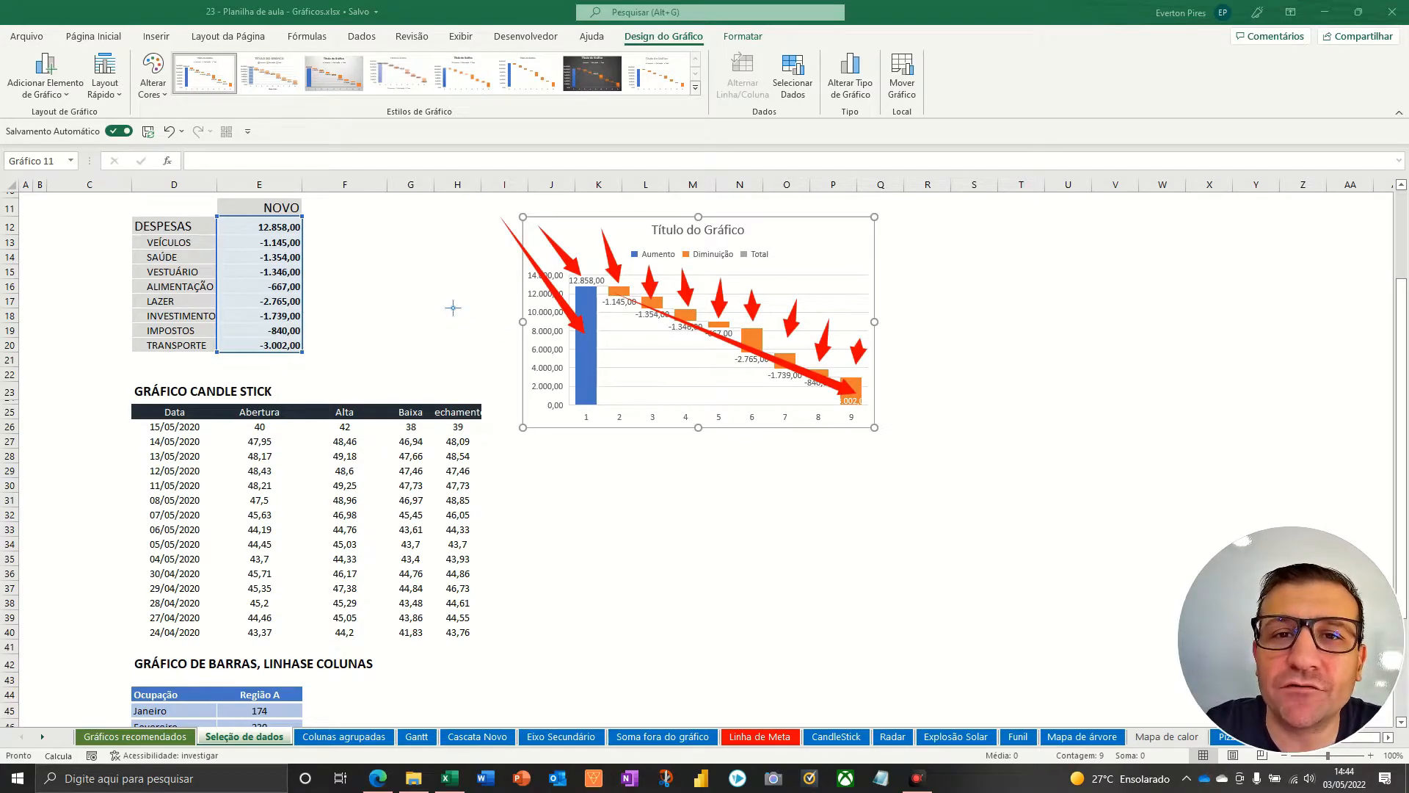
pyautogui.press('Escape')
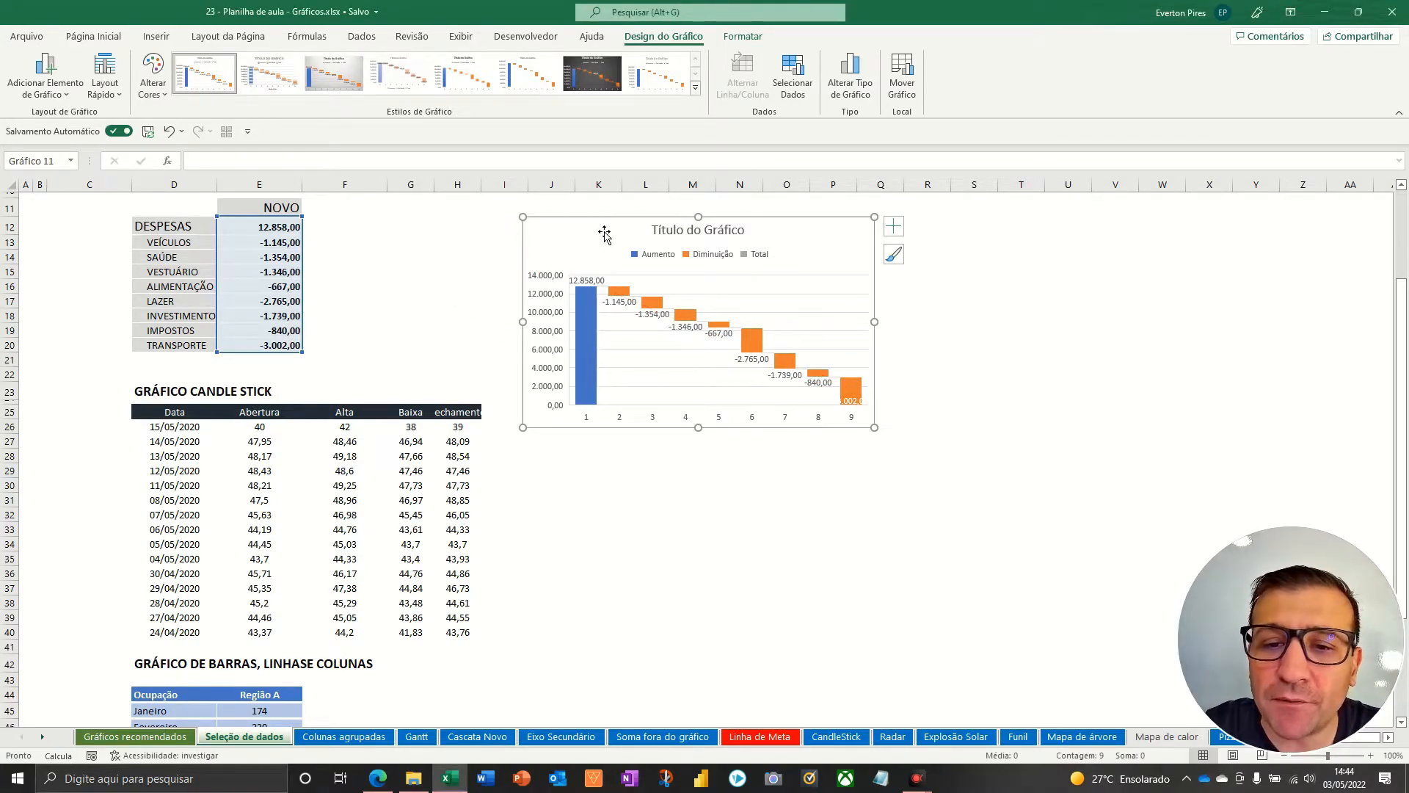
# Delete the Cascata chart and clear the expense value selection
pyautogui.press('Delete')
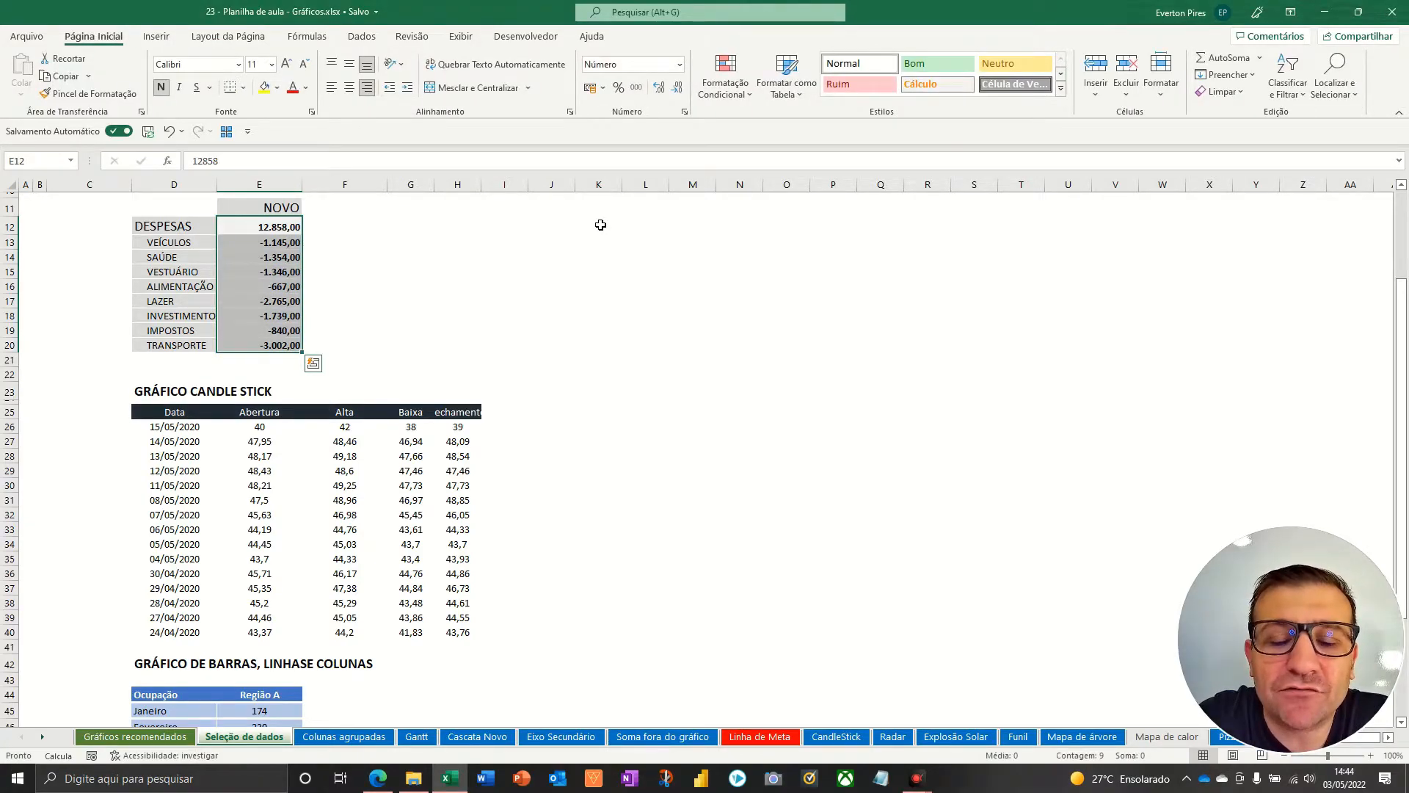
pyautogui.click(434, 309)
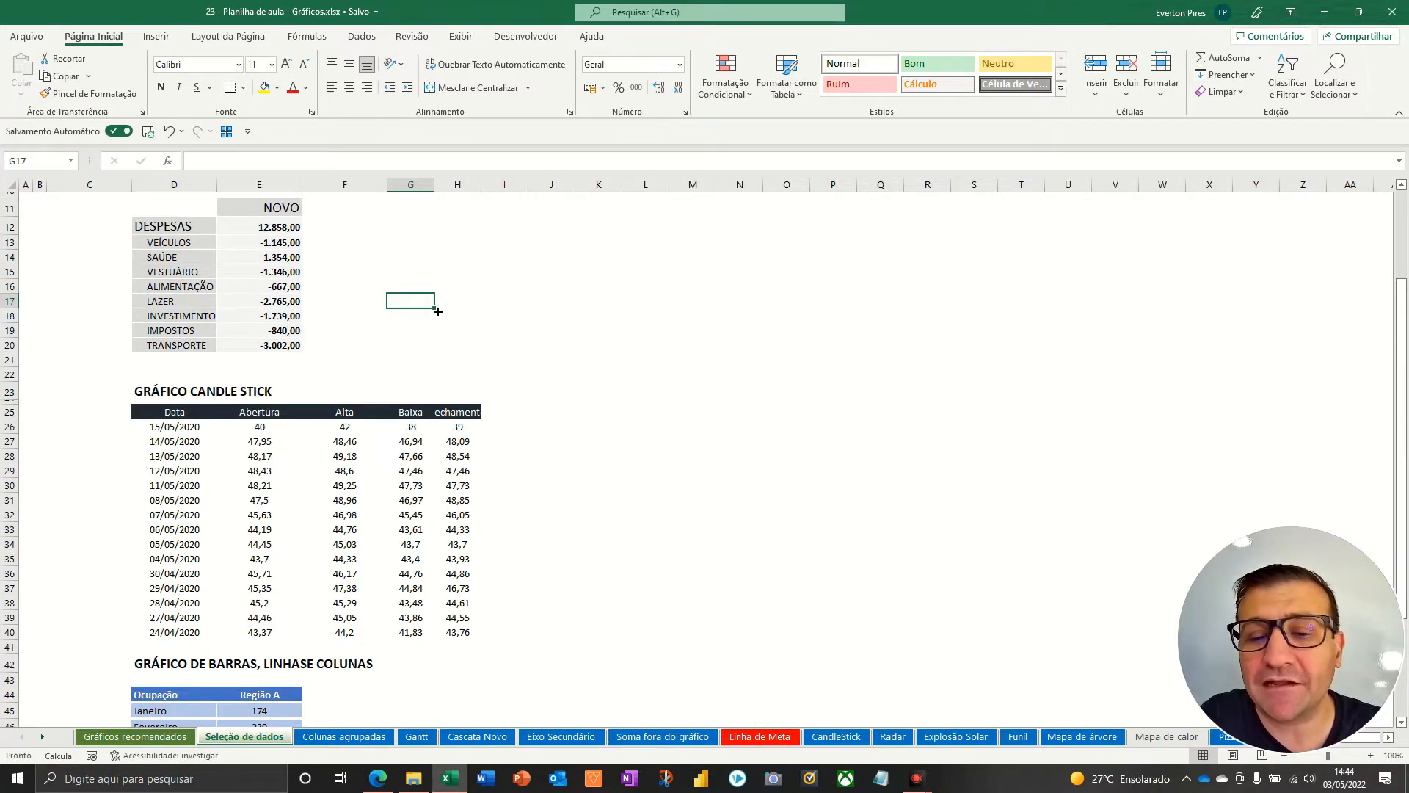
# Review the recommended charts for the expense labels and values in D12:E20, and close the dialog without inserting one
pyautogui.moveTo(175, 228); pyautogui.dragTo(284, 360)
pyautogui.click(155, 36)
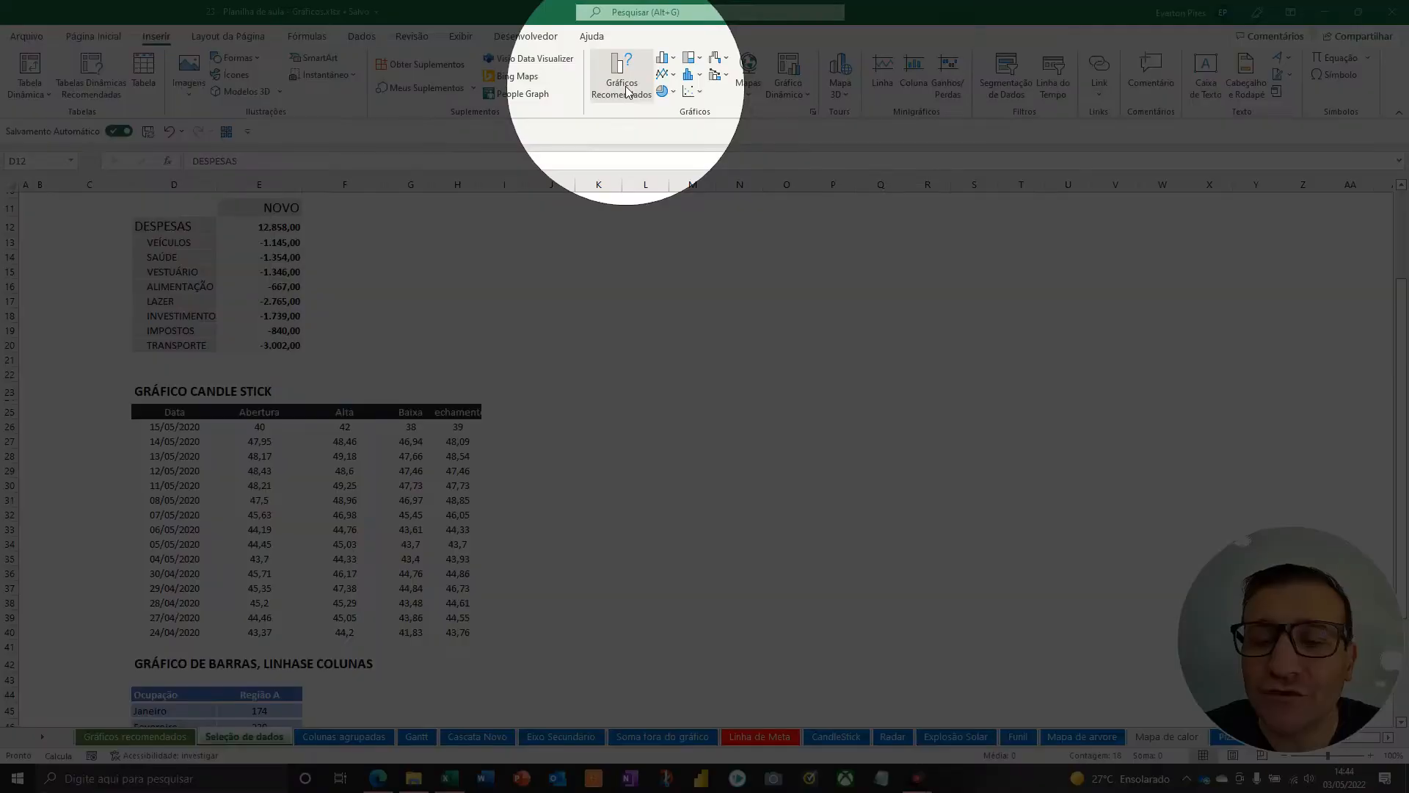
pyautogui.click(624, 89)
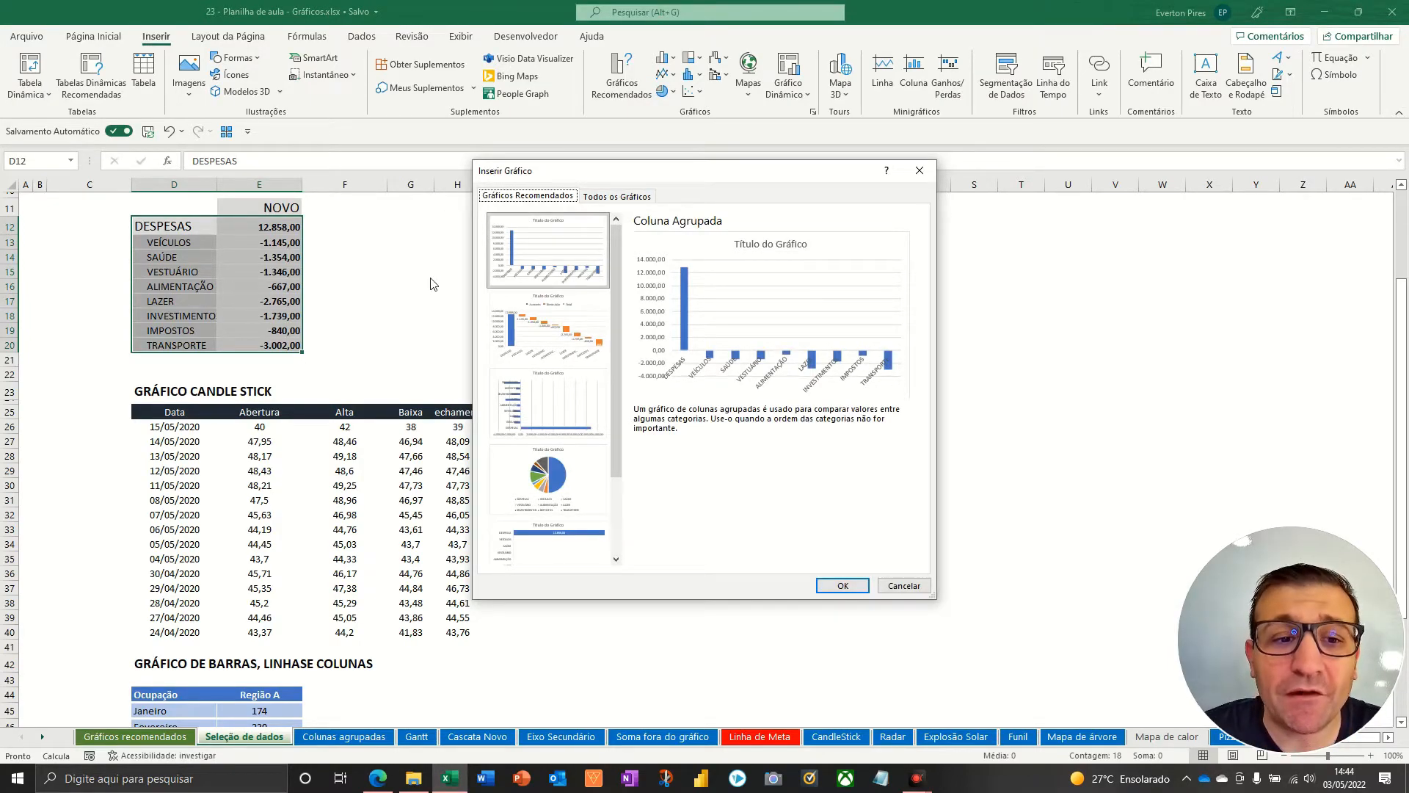
pyautogui.moveTo(397, 219)
pyautogui.mouseDown()
pyautogui.moveTo(334, 236)
pyautogui.moveTo(312, 263)
pyautogui.mouseUp()
pyautogui.moveTo(376, 230)
pyautogui.mouseDown()
pyautogui.moveTo(449, 298)
pyautogui.moveTo(541, 327)
pyautogui.mouseUp()
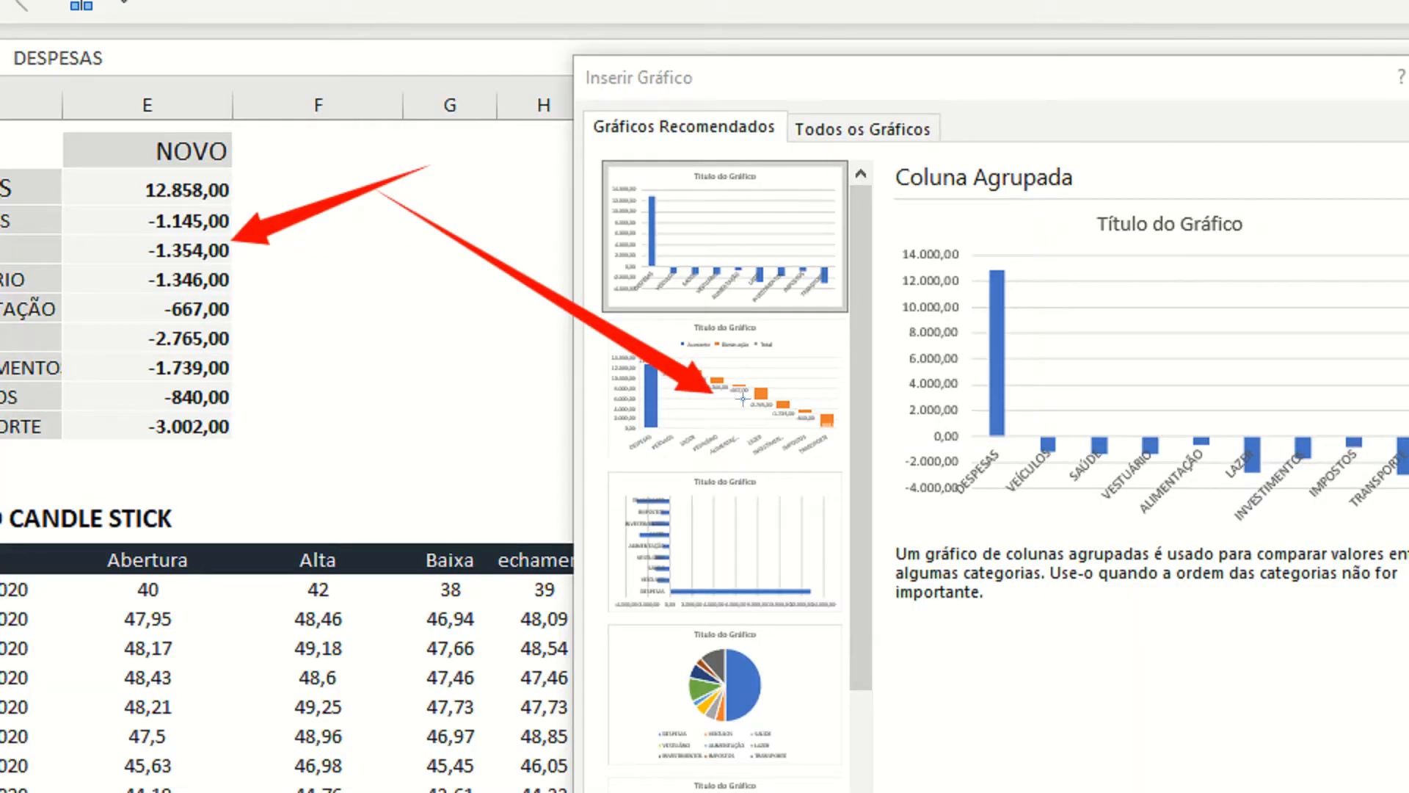
pyautogui.press('Escape')
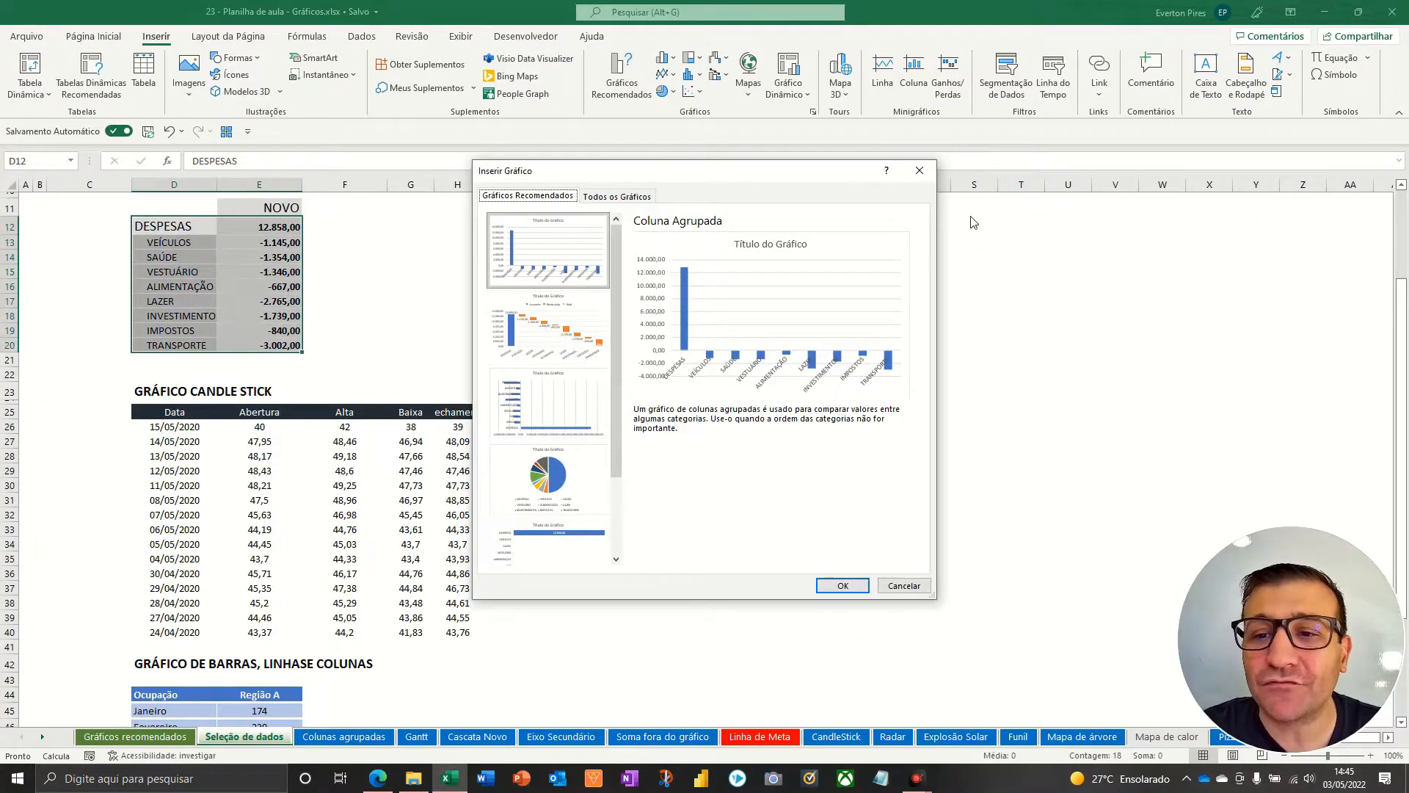
pyautogui.click(920, 172)
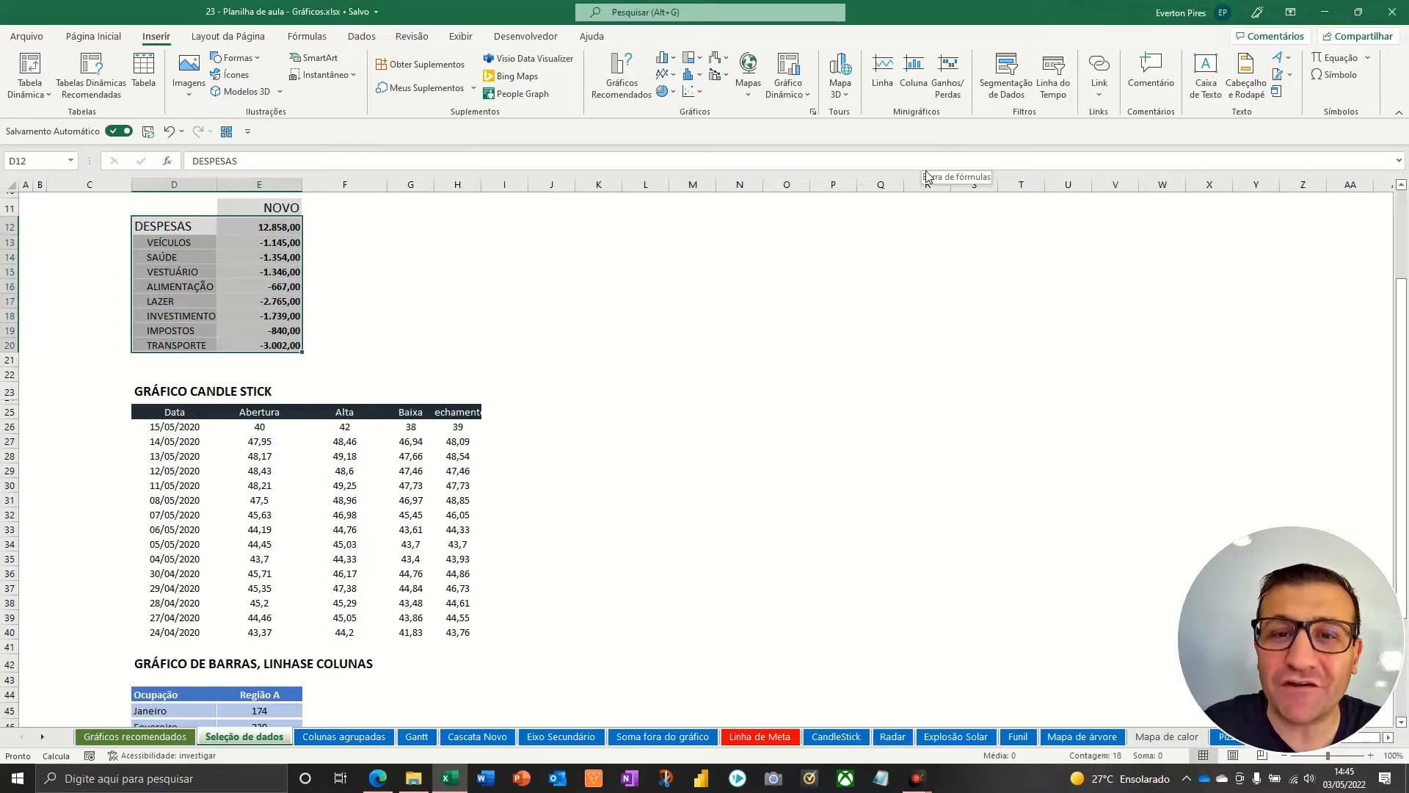
# Examine the GRÁFICO CANDLE STICK table's columns: Data, Abertura, Alta, Baixa and Fechamento
pyautogui.click(476, 392)
pyautogui.press('F5')
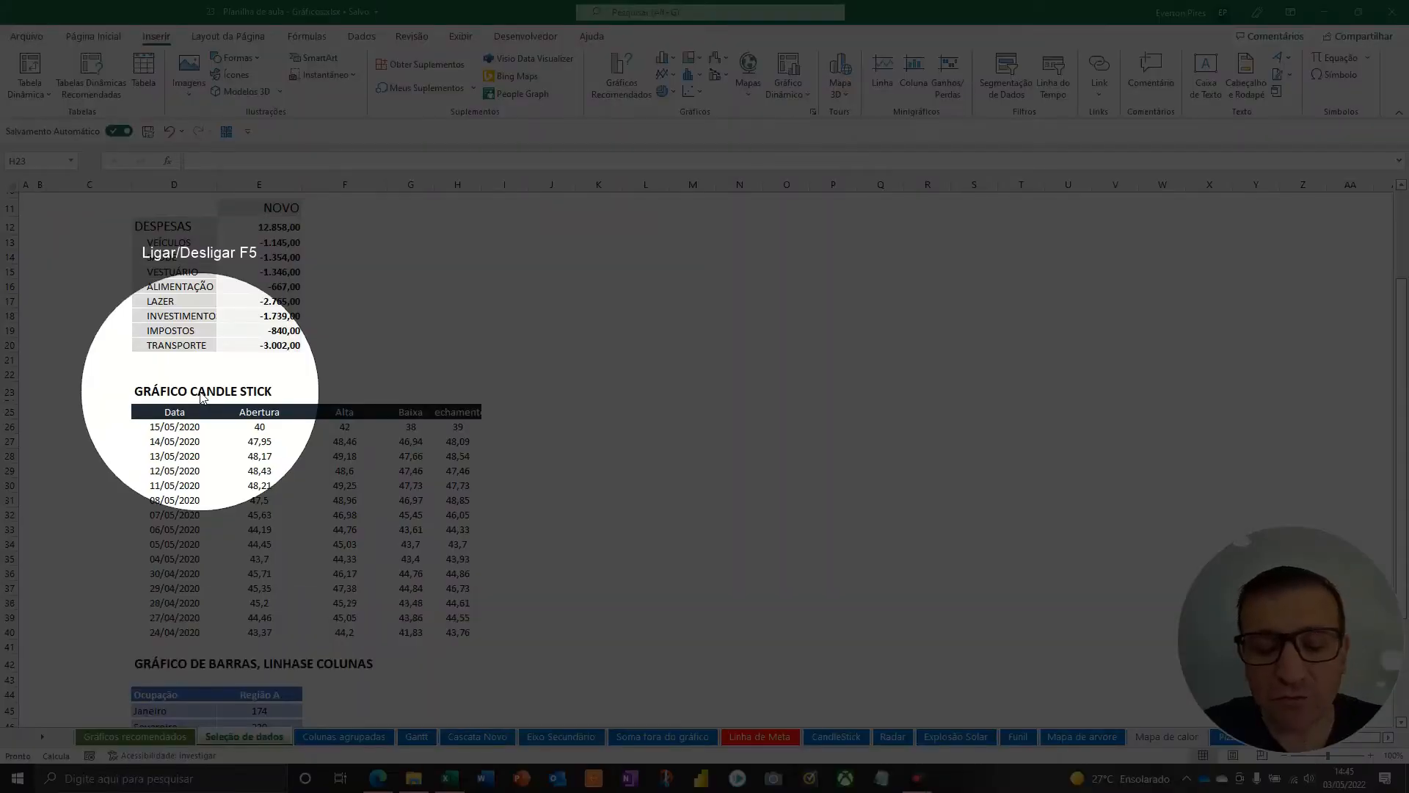
pyautogui.press('F5')
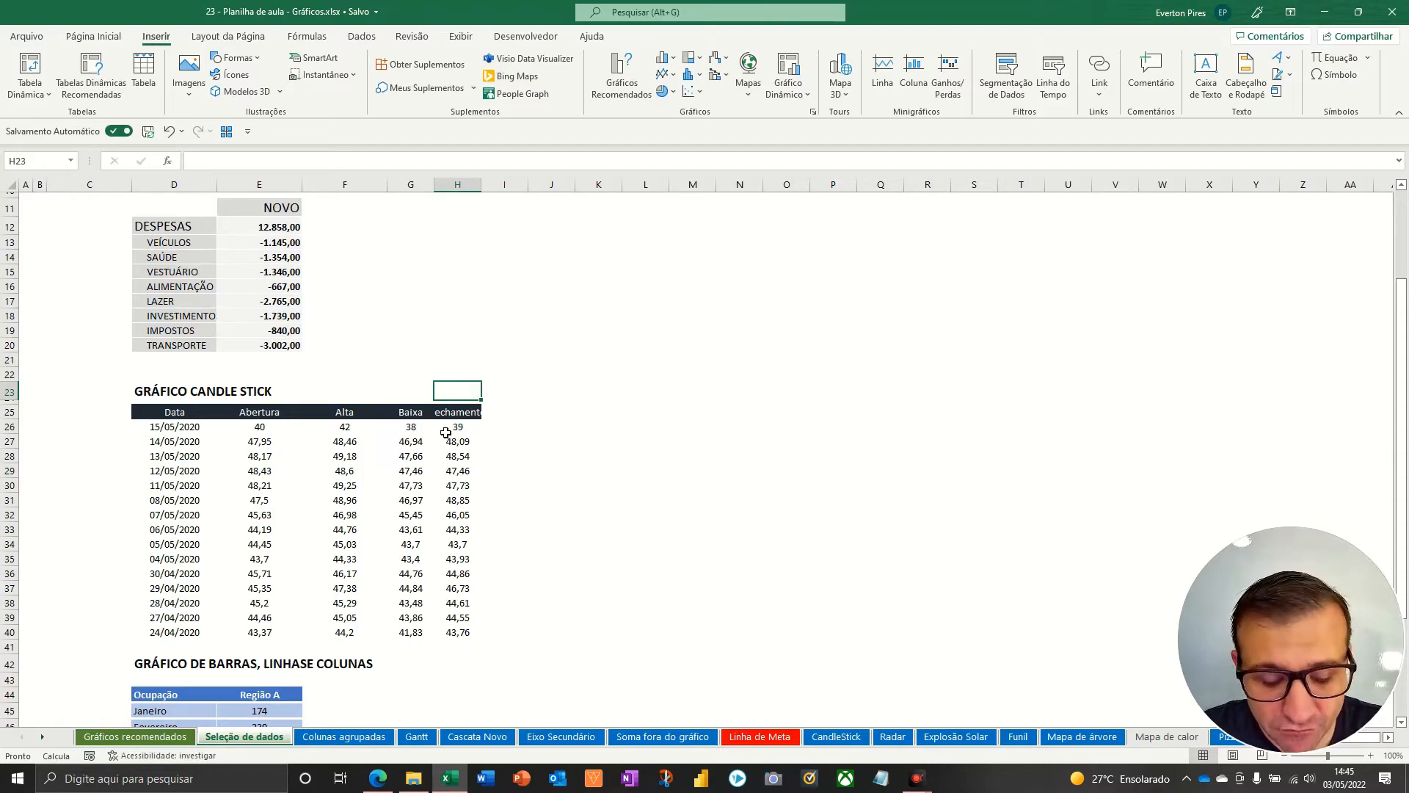
pyautogui.moveTo(257, 283); pyautogui.dragTo(162, 420)
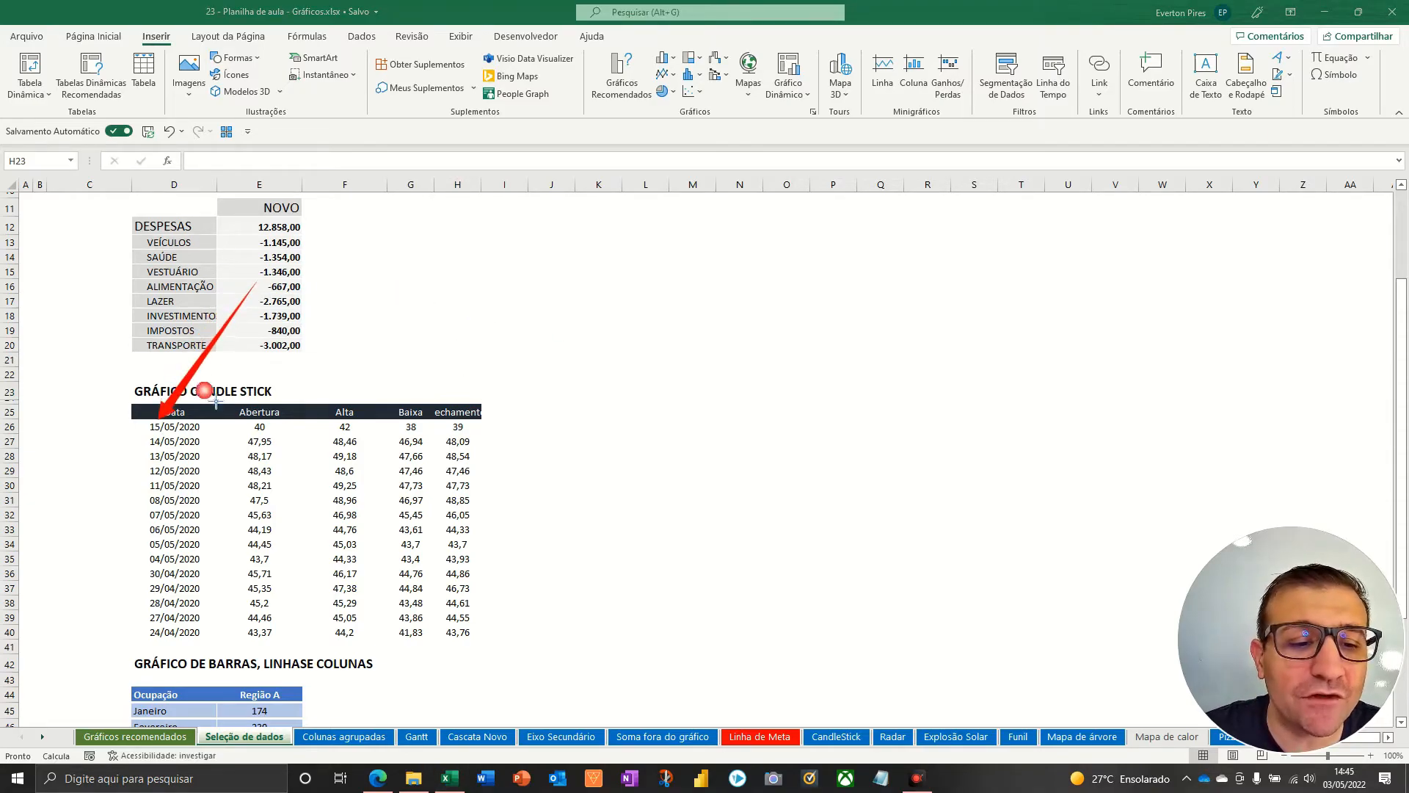
pyautogui.moveTo(285, 321); pyautogui.dragTo(258, 412)
pyautogui.moveTo(330, 310); pyautogui.dragTo(322, 395)
pyautogui.moveTo(381, 321); pyautogui.dragTo(408, 413)
pyautogui.moveTo(442, 334); pyautogui.dragTo(459, 394)
pyautogui.press('Escape')
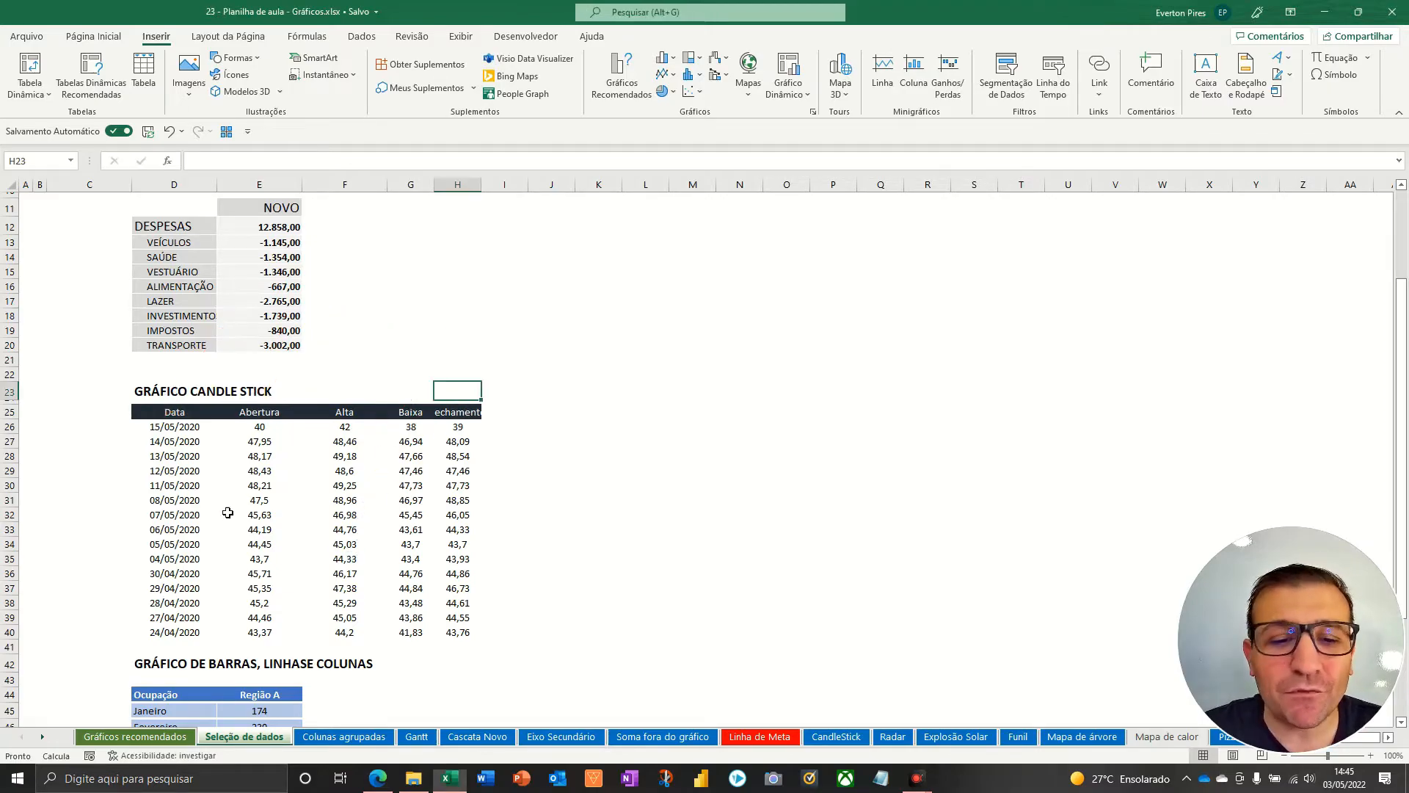
# Review the recommended charts for the candlestick table D25:H40, close the dialog without inserting one, and dismiss the save warning
pyautogui.moveTo(176, 414)
pyautogui.mouseDown()
pyautogui.moveTo(407, 623)
pyautogui.moveTo(459, 642)
pyautogui.mouseUp()
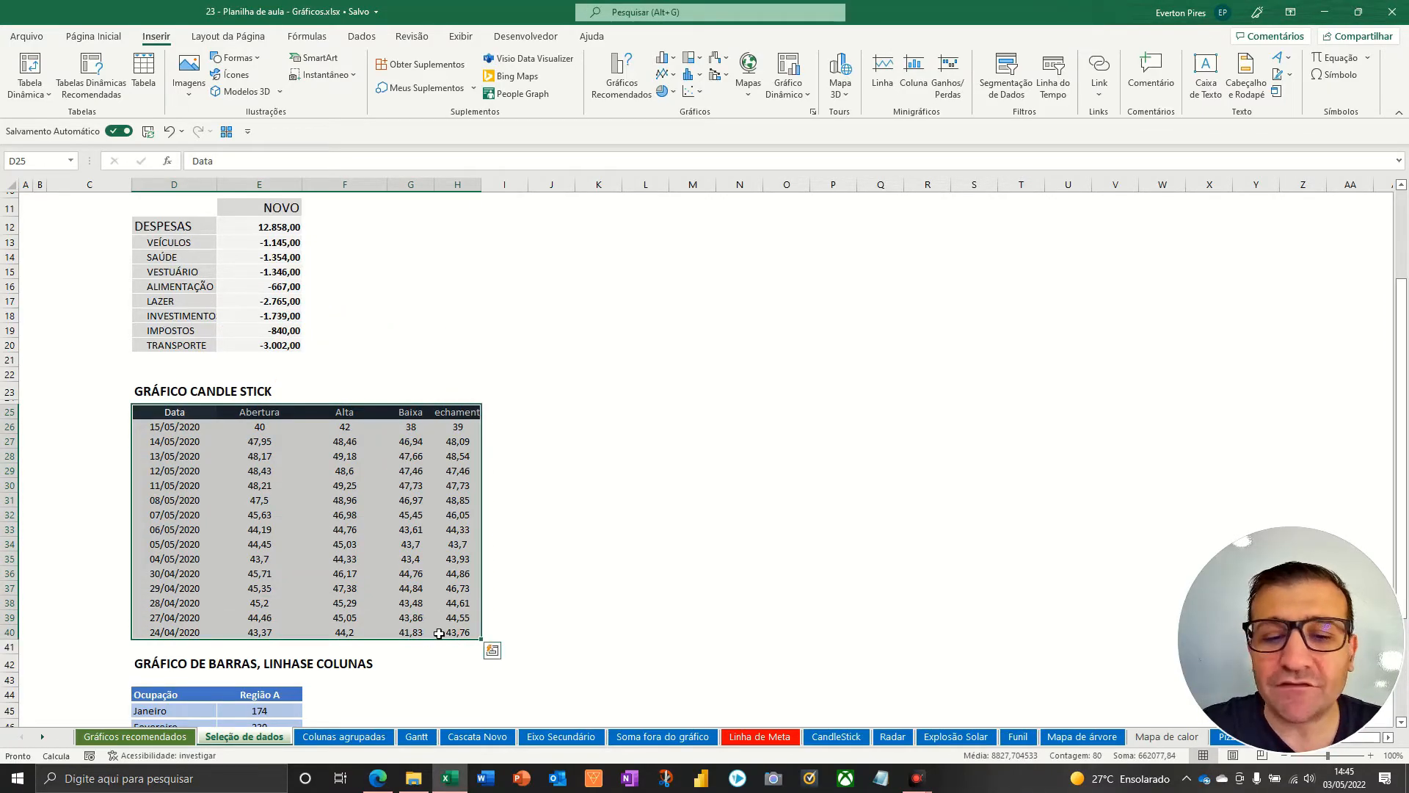
pyautogui.click(599, 105)
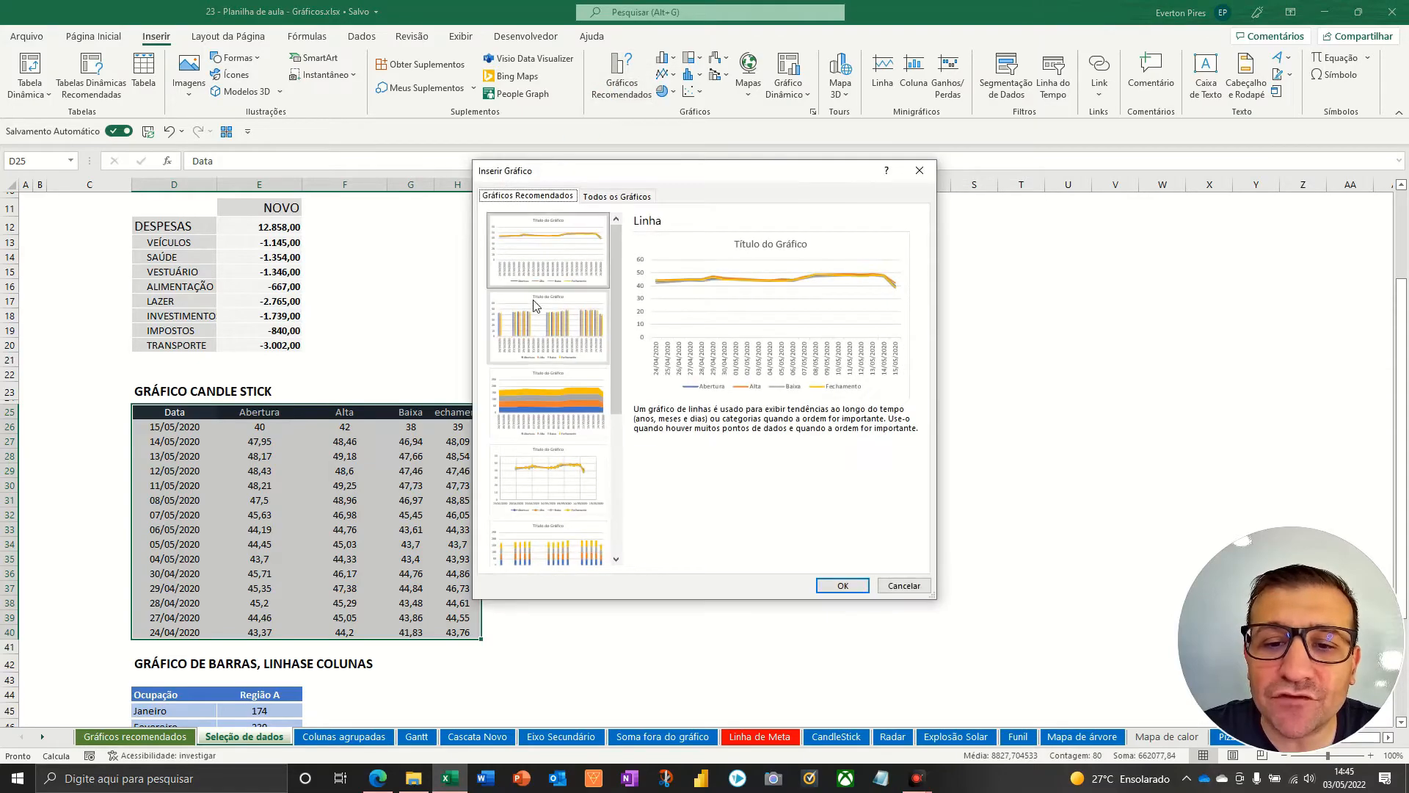
pyautogui.click(557, 337)
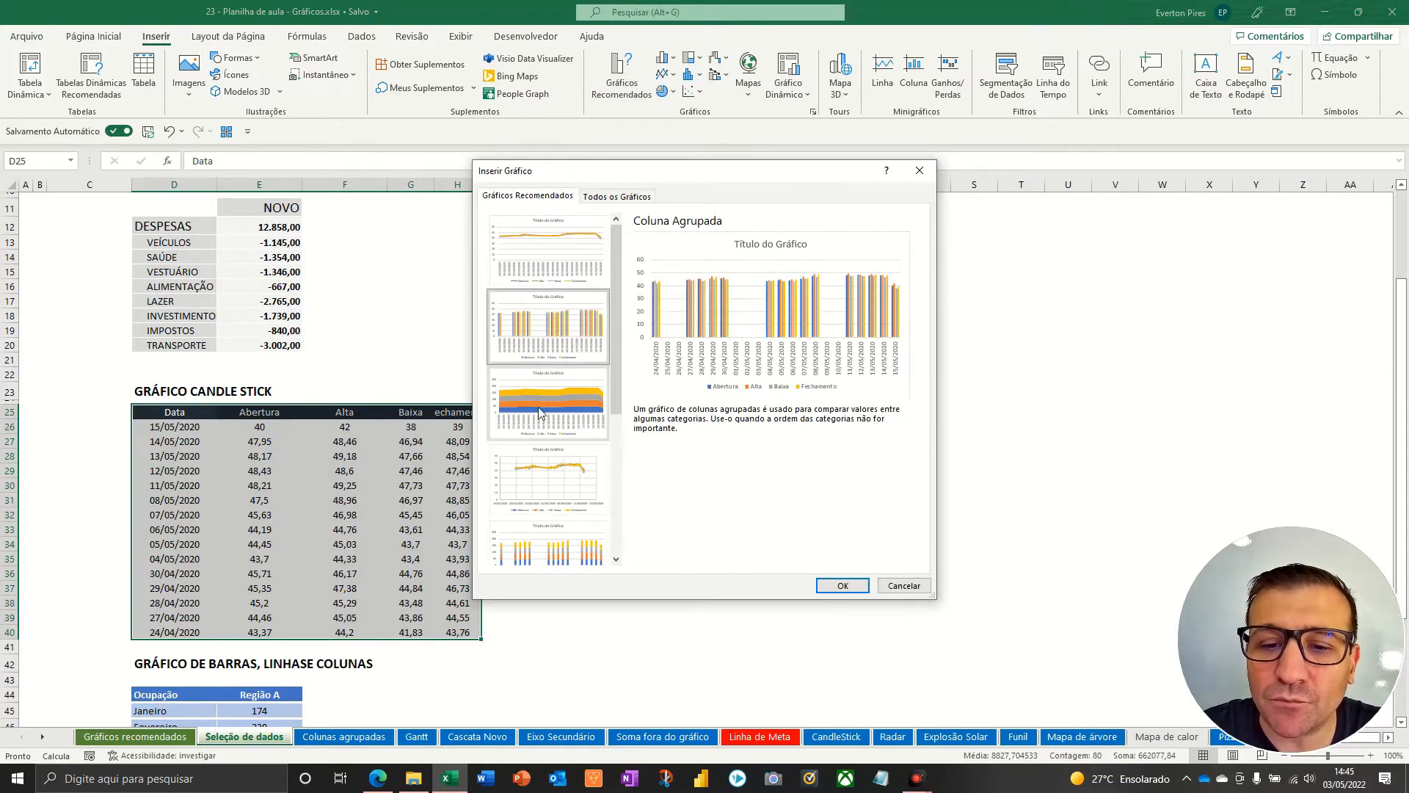
pyautogui.click(565, 397)
pyautogui.click(559, 466)
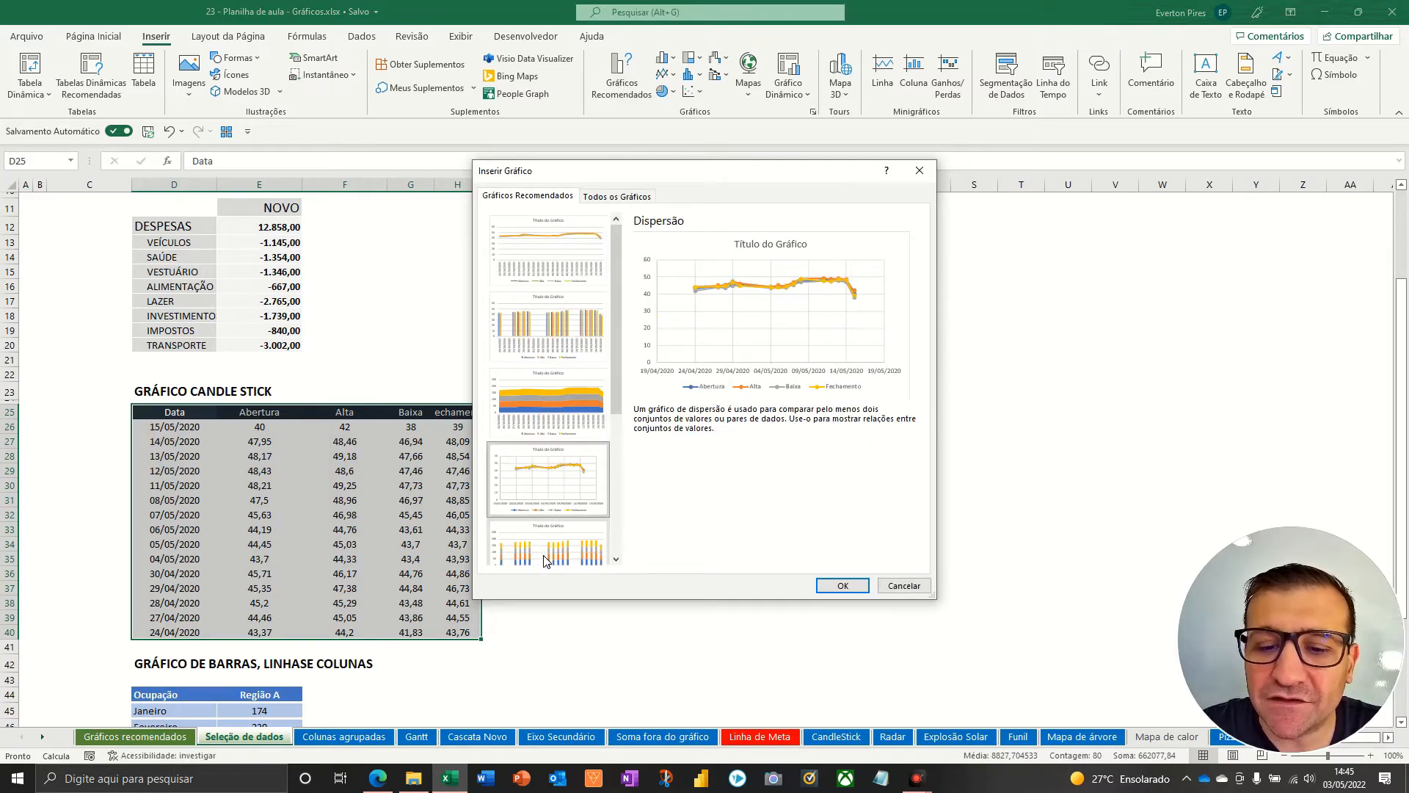
pyautogui.click(545, 558)
pyautogui.scroll(-3, 546, 506)
pyautogui.click(547, 442)
pyautogui.click(553, 315)
pyautogui.click(553, 502)
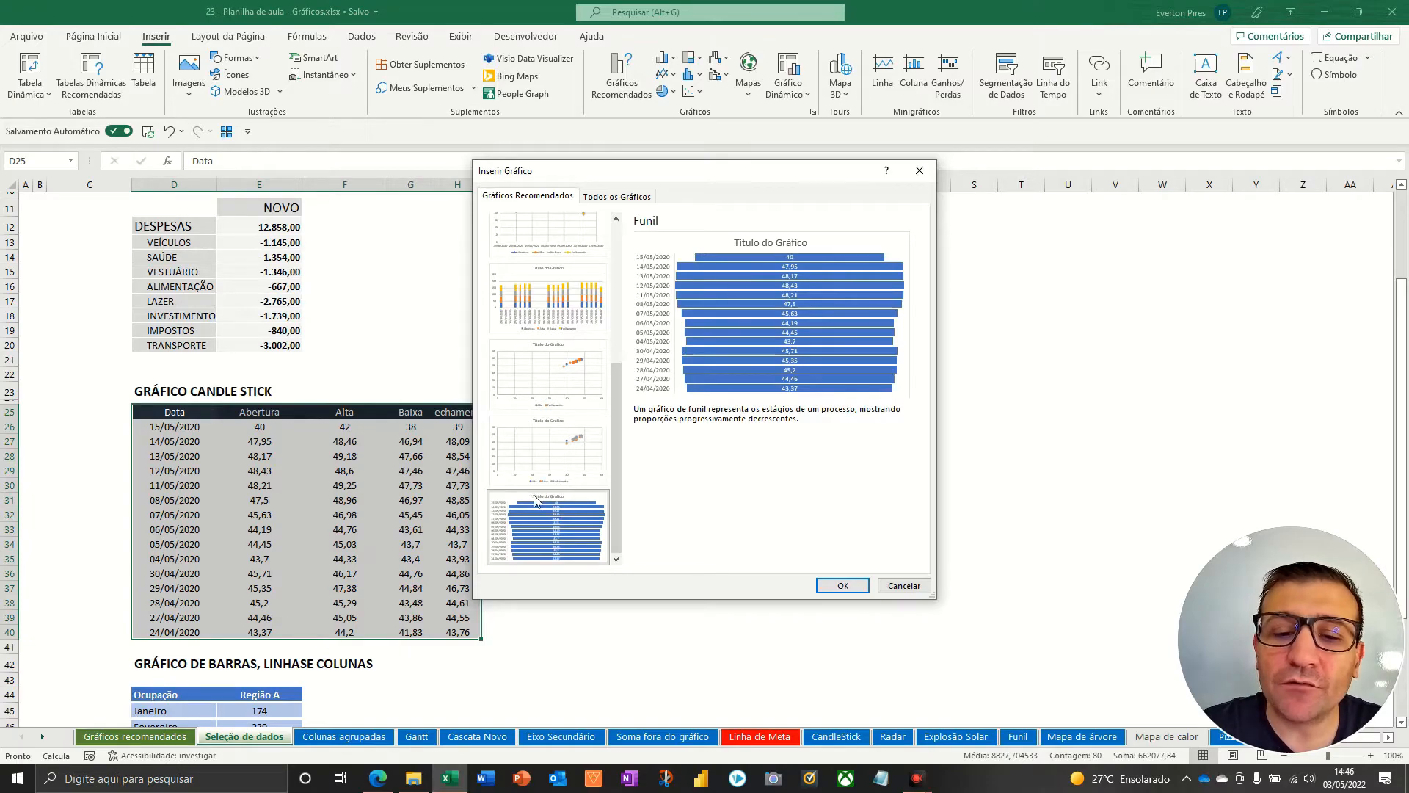
pyautogui.press('Escape')
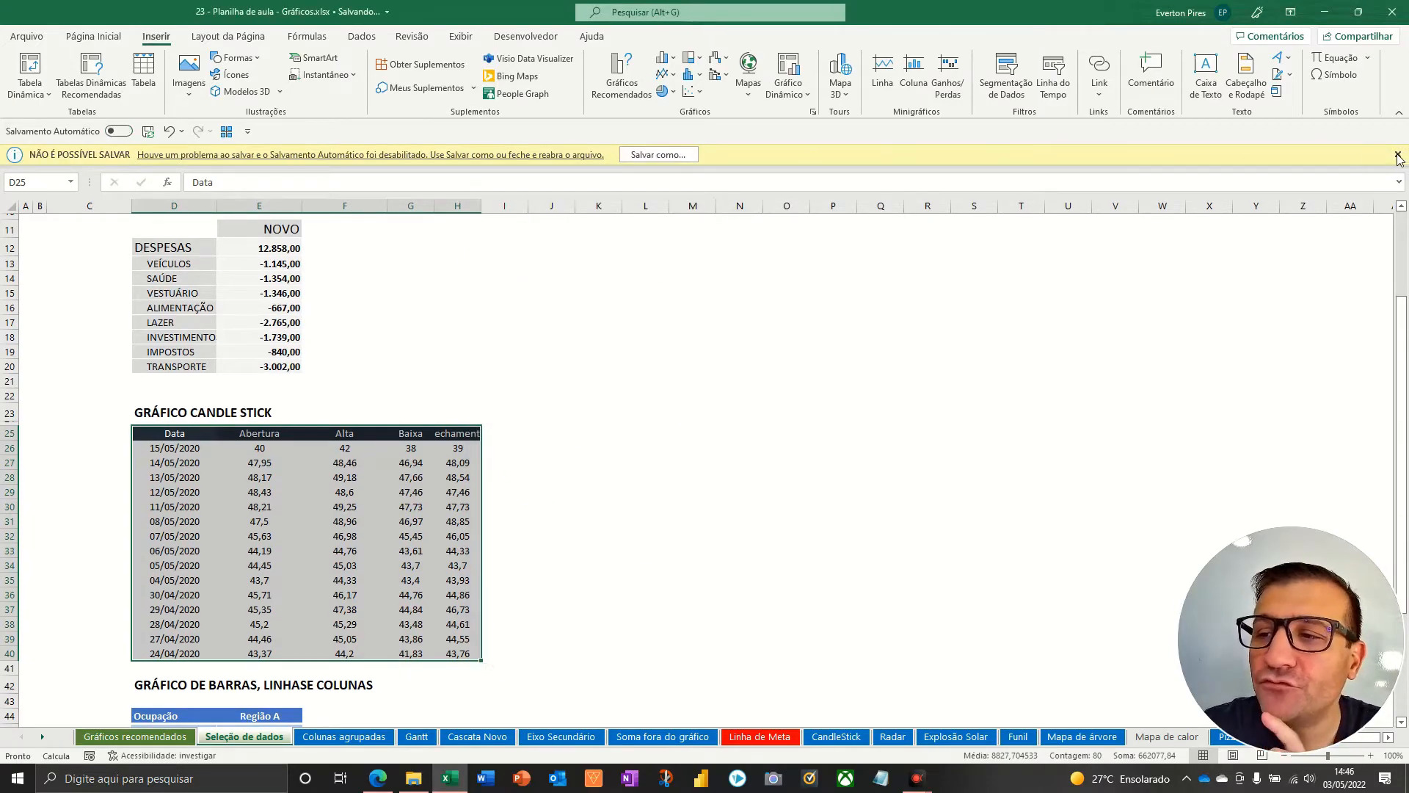
pyautogui.click(1399, 155)
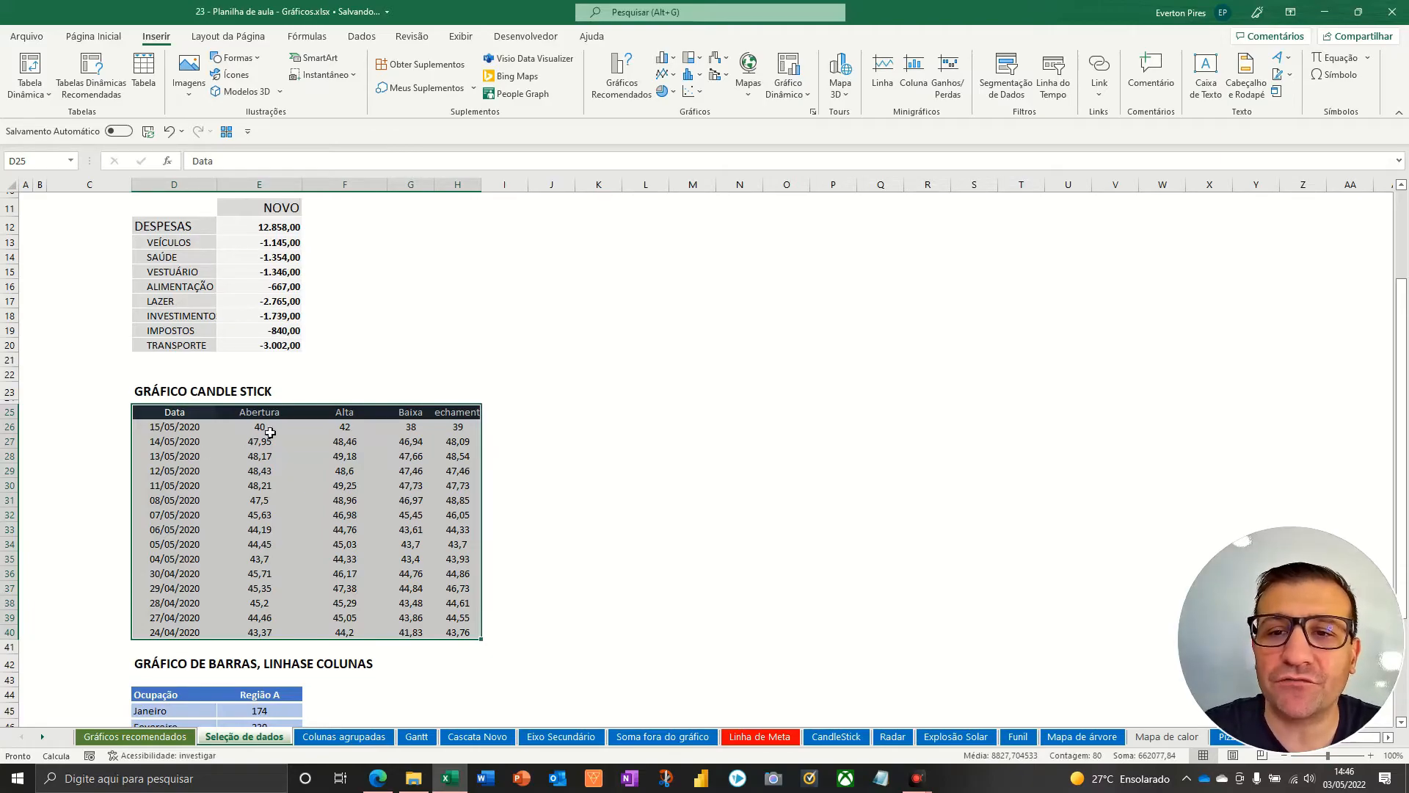
# Insert an Abertura-Alta-Baixa-Fechamento stock chart from D25:H40, then move it beside the candlestick table and enlarge it
pyautogui.click(720, 58)
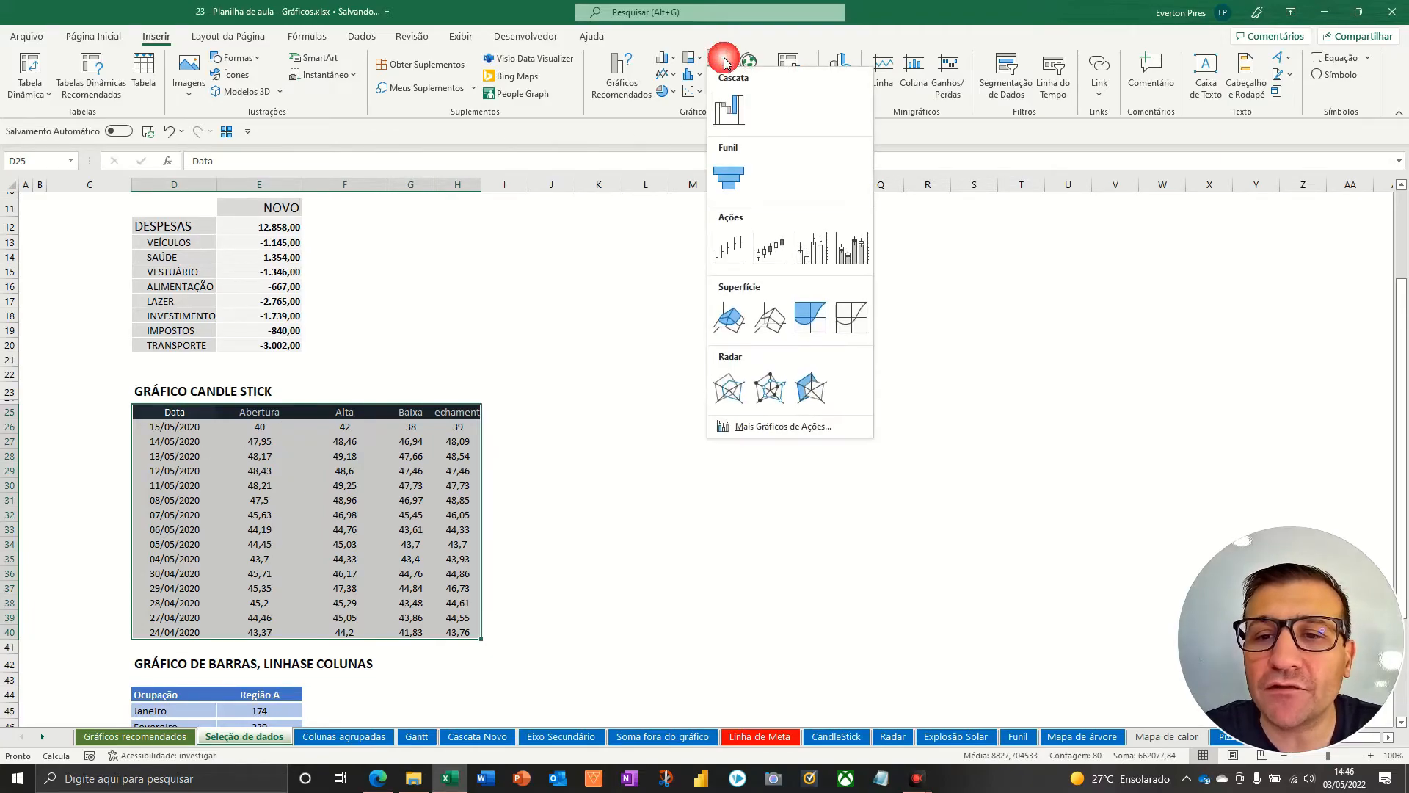
pyautogui.click(747, 63)
pyautogui.click(726, 59)
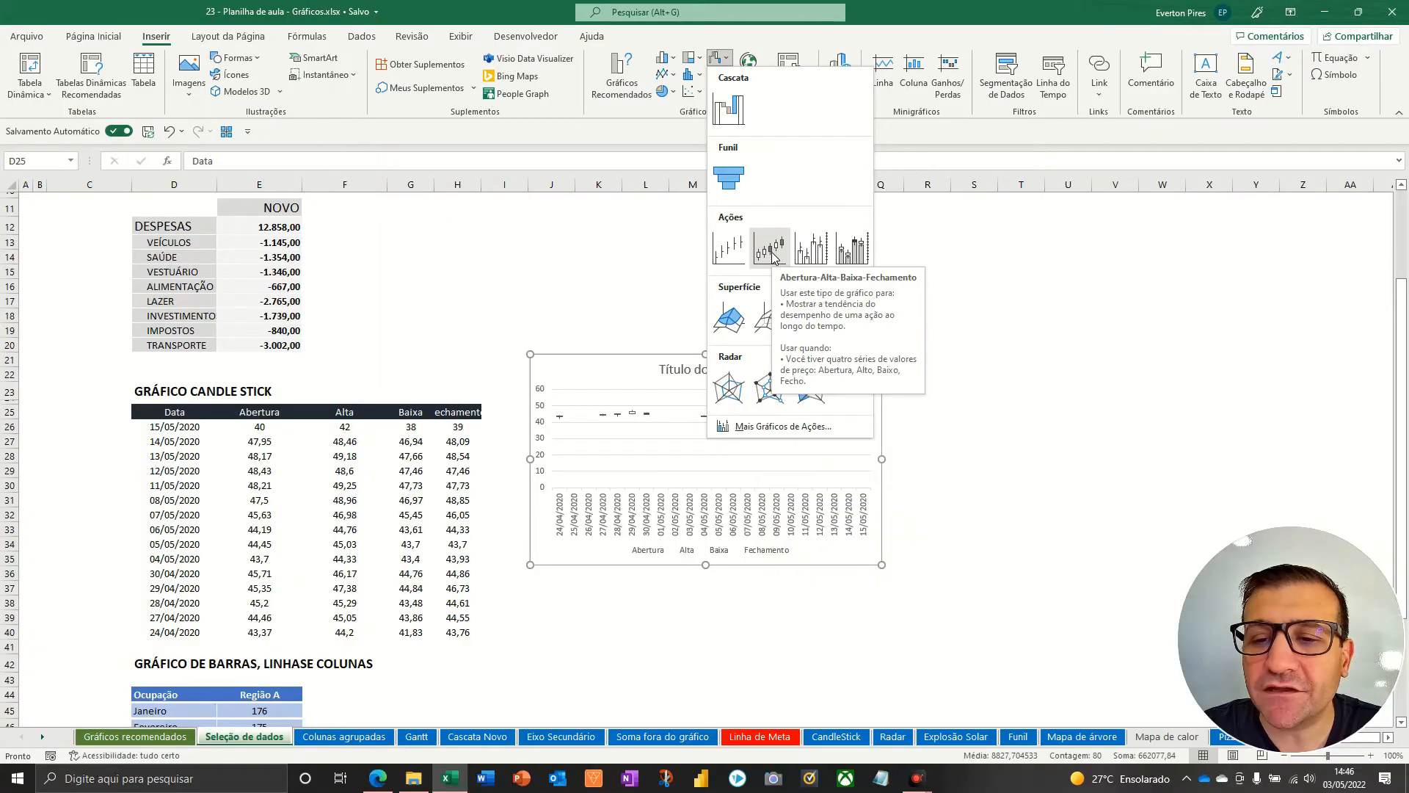
pyautogui.click(792, 504)
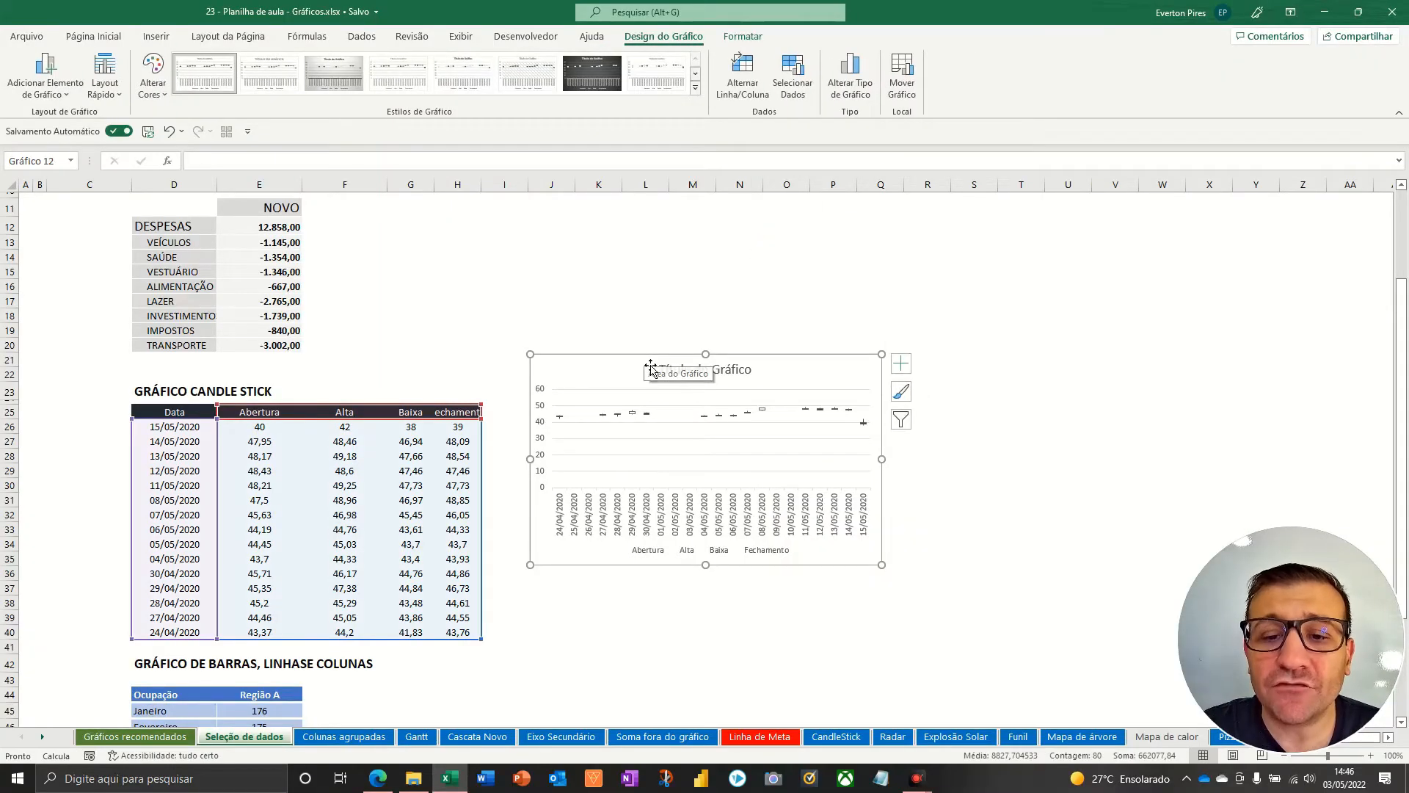
pyautogui.moveTo(665, 357); pyautogui.dragTo(687, 424)
pyautogui.moveTo(908, 428); pyautogui.dragTo(1033, 283)
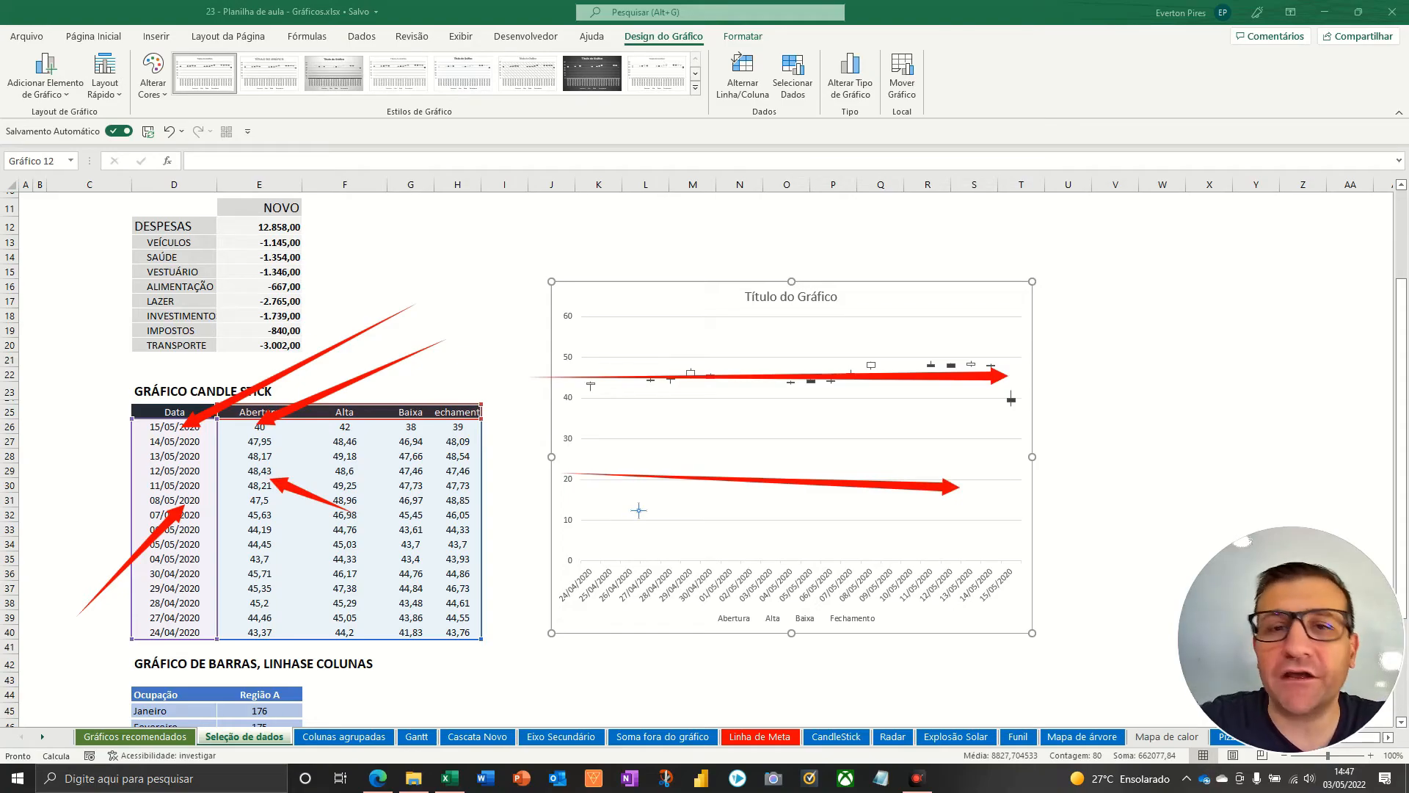
# Clear the on-screen annotations, delete the stock chart beside the candlestick table, and bring back the chart insertion commands
pyautogui.press('Escape')
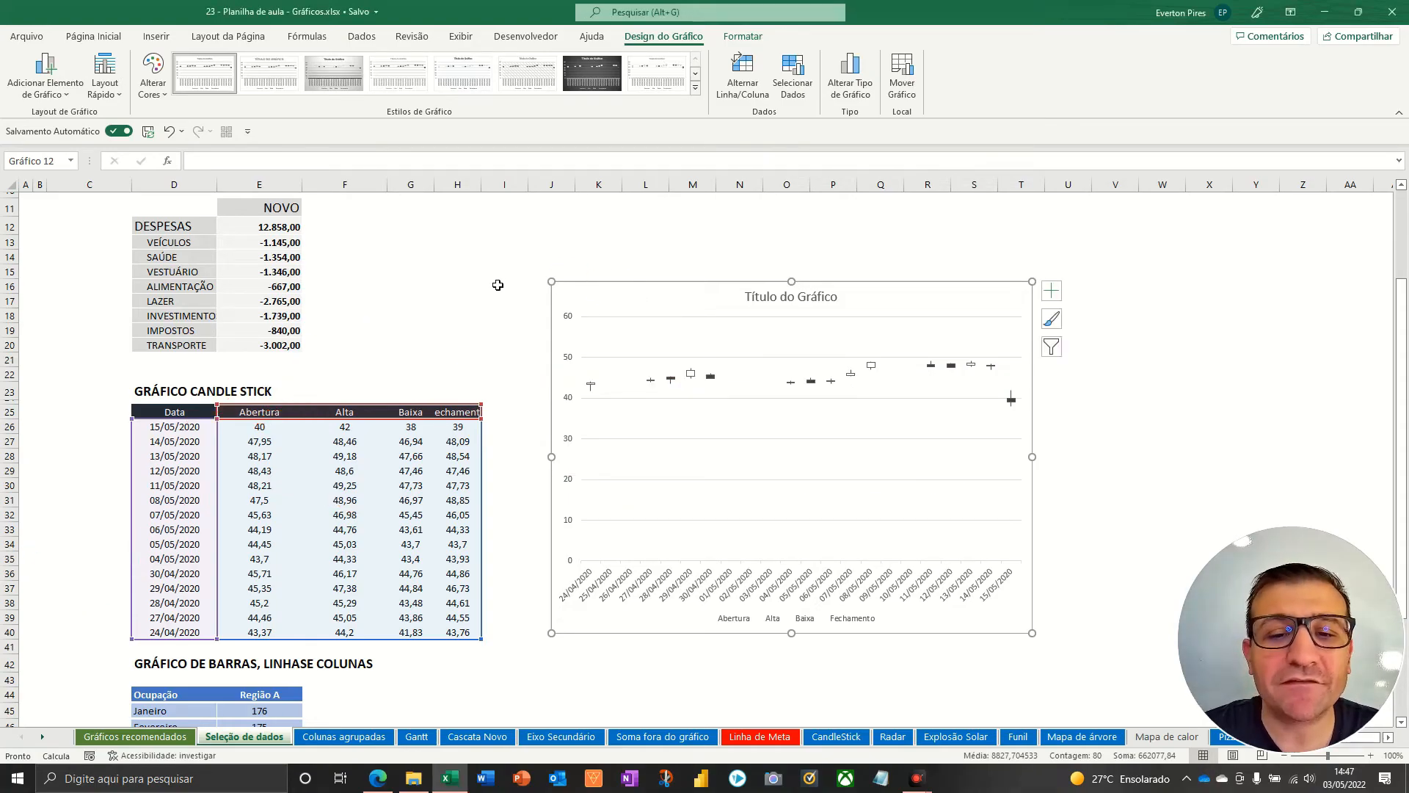
pyautogui.press('Delete')
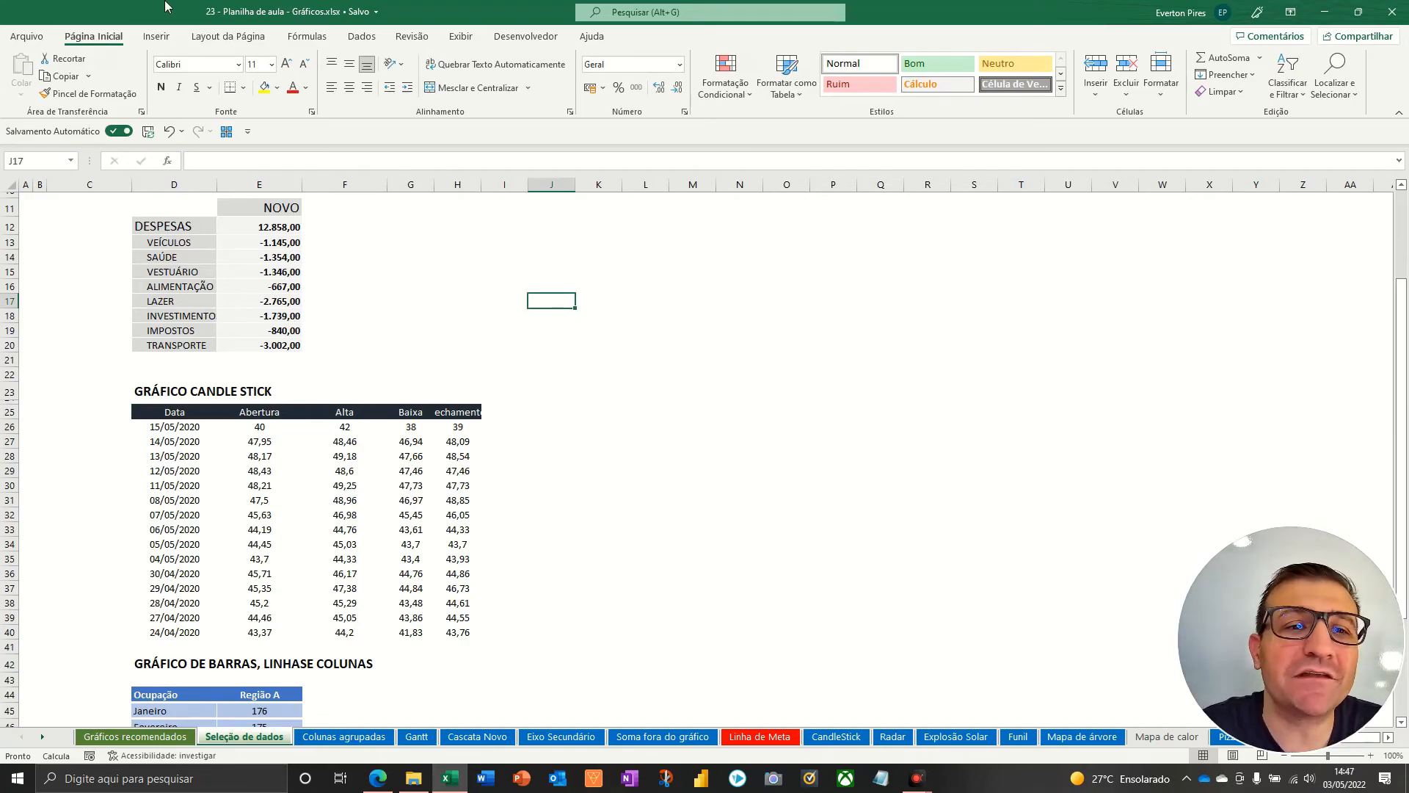
pyautogui.click(155, 36)
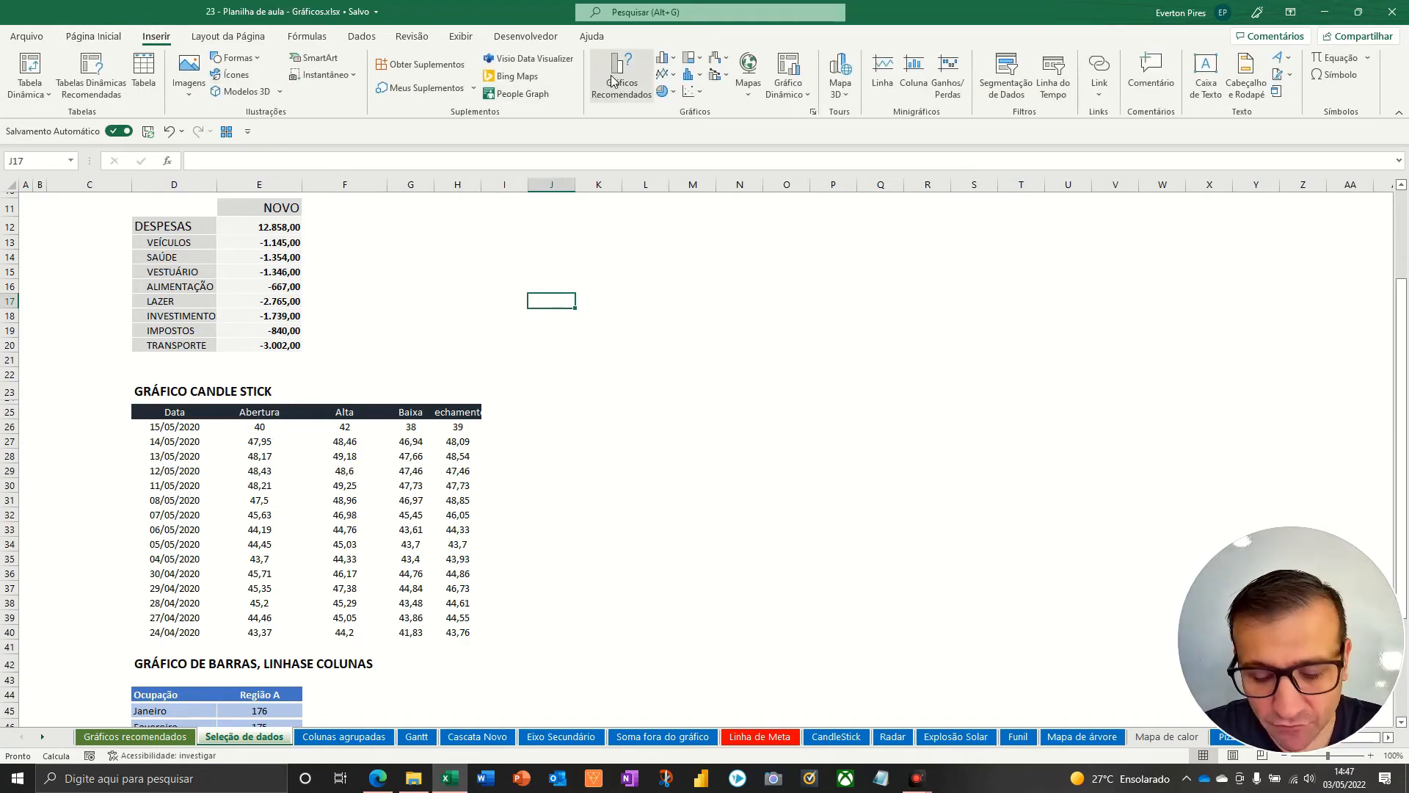